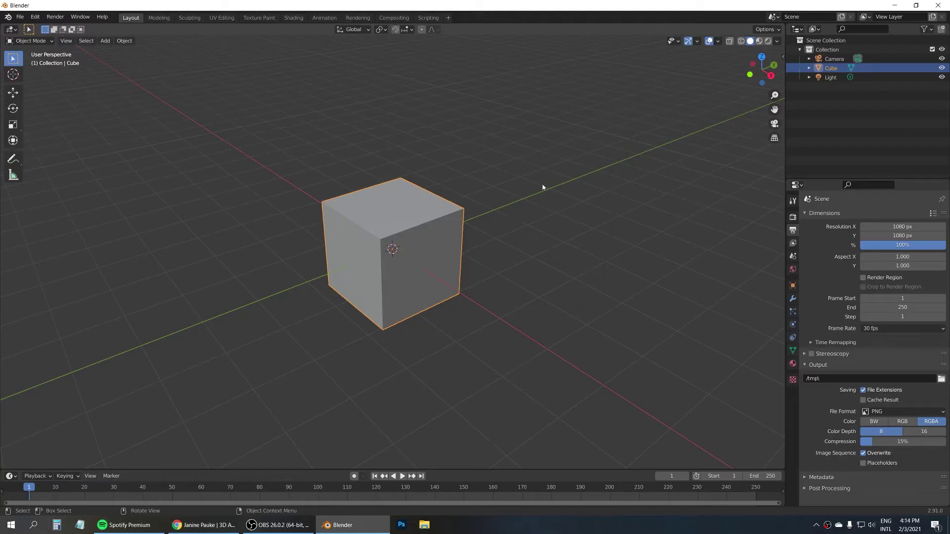
Flatten the cube along Y to about 0.12, then enlarge it into a big wall slab set behind the world origin.
key("s")
key("y")
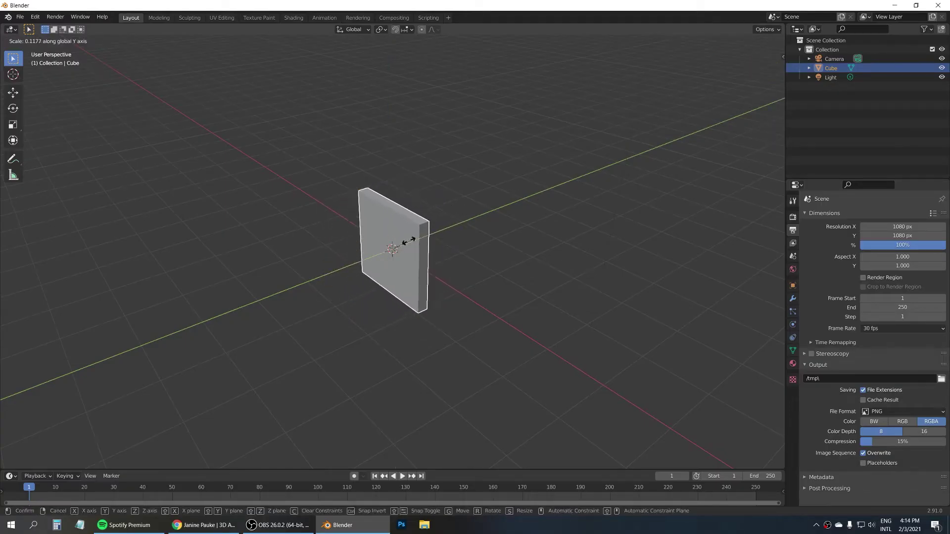
left_click(408, 241)
key("s")
left_click(553, 154)
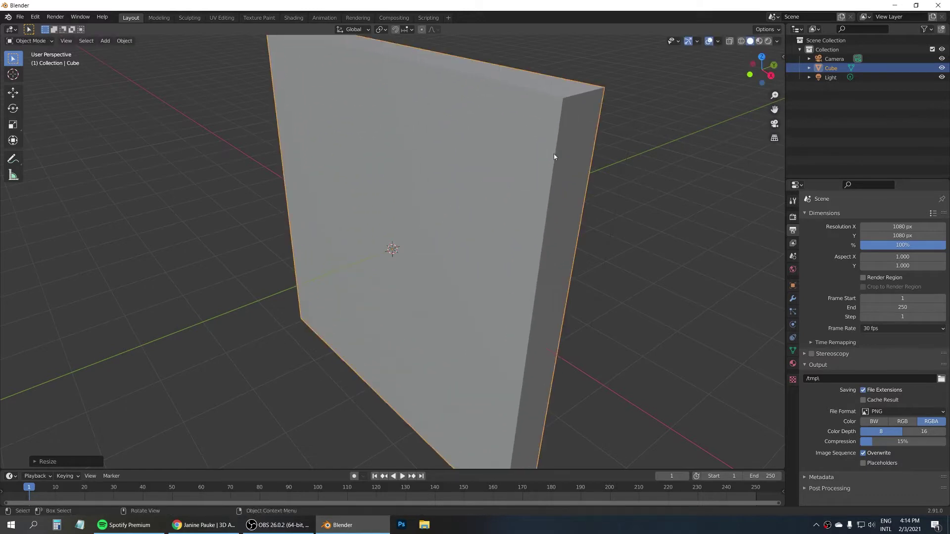
key("g")
left_click(663, 138)
Add a plane at the origin and rotate it about X until it stands upright, parallel to the wall.
middle_click_drag(469, 227, 349, 172)
key("shift+a")
mouse_move(365, 179)
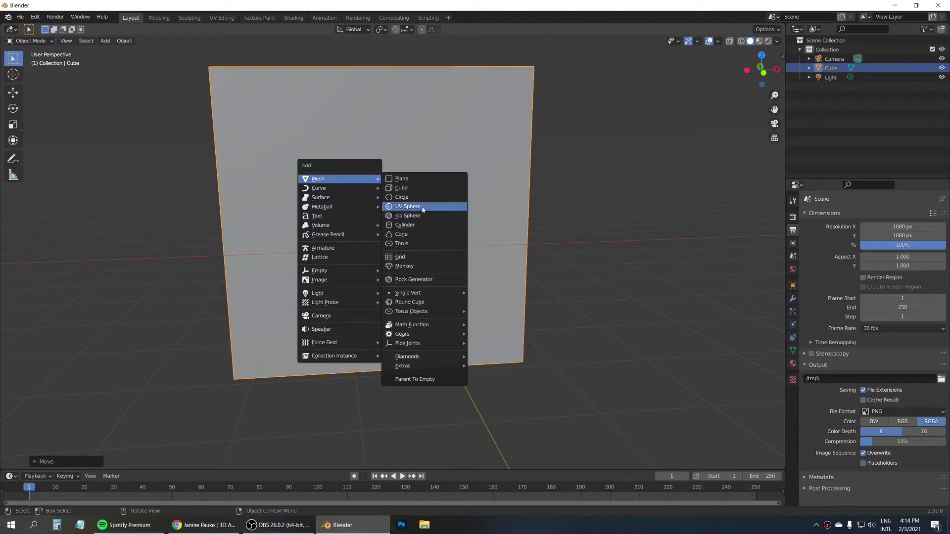
left_click(426, 182)
middle_click_drag(494, 233, 439, 245)
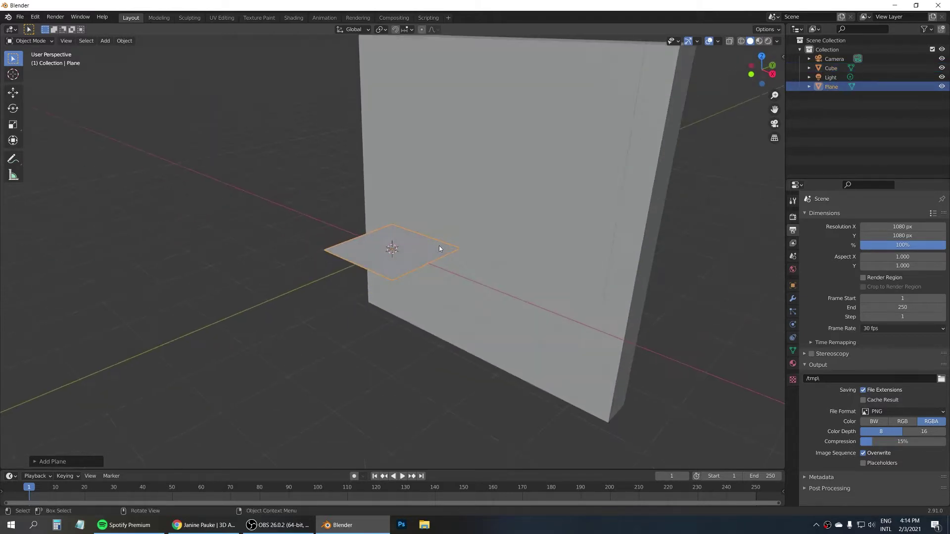
key("r")
key("x")
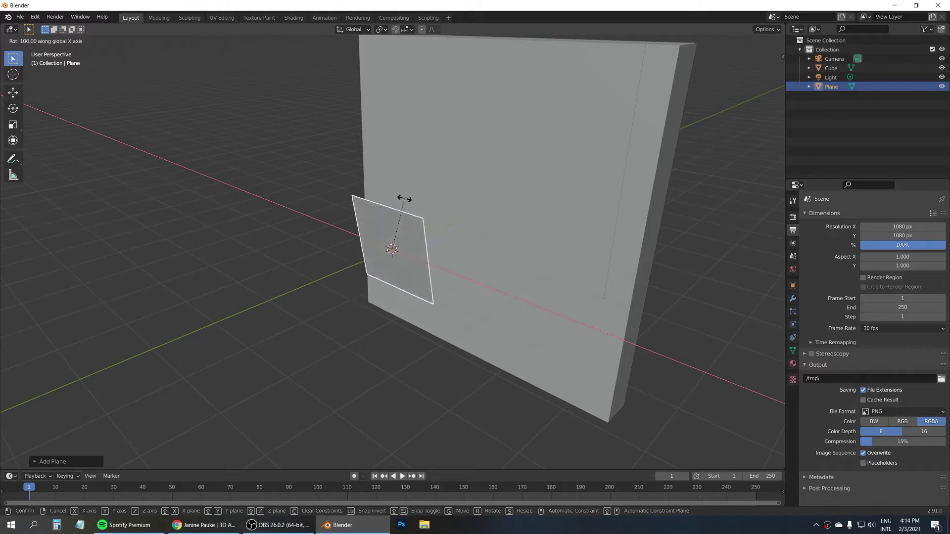
left_click(415, 200)
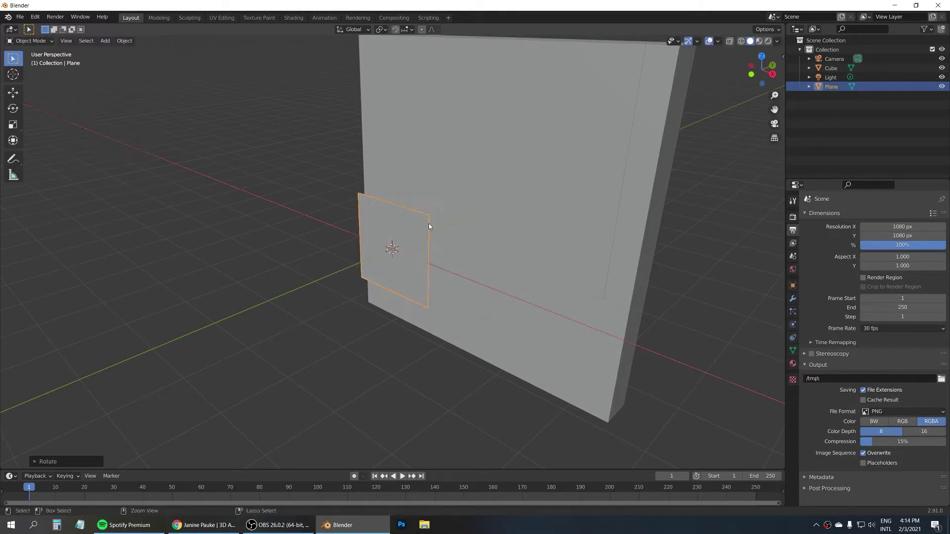
In Edit Mode and front view, move the plane's upper-left vertex inward to just above the origin.
middle_click_drag(428, 224, 490, 239)
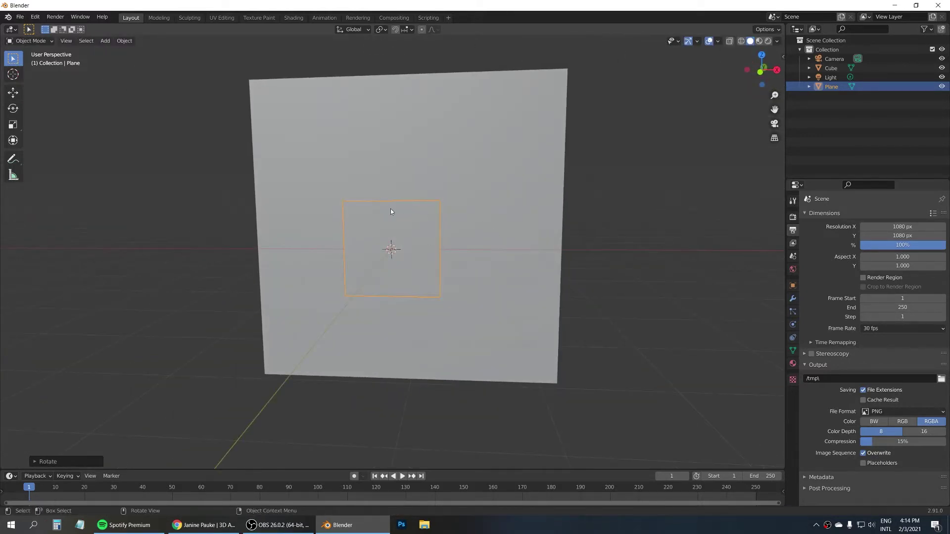
key("Tab")
left_click(342, 202)
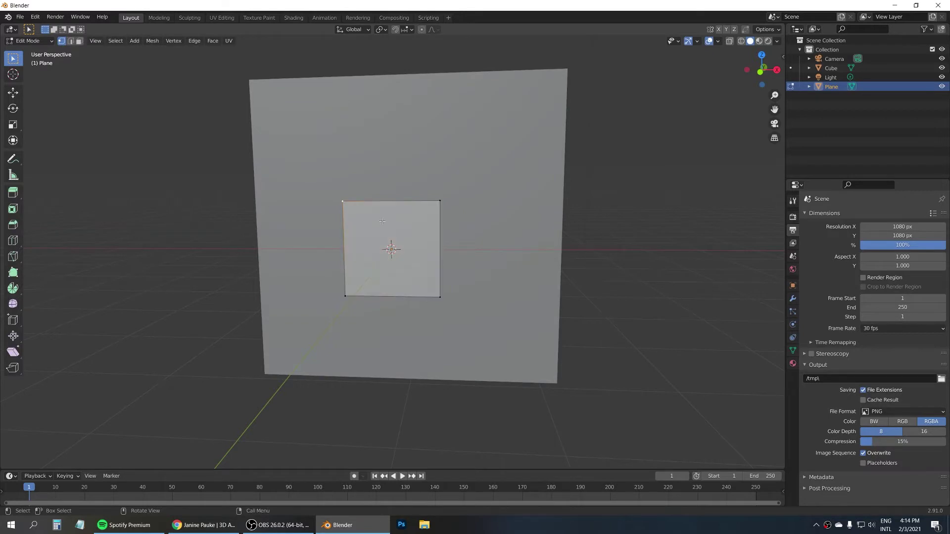
key("KP_1")
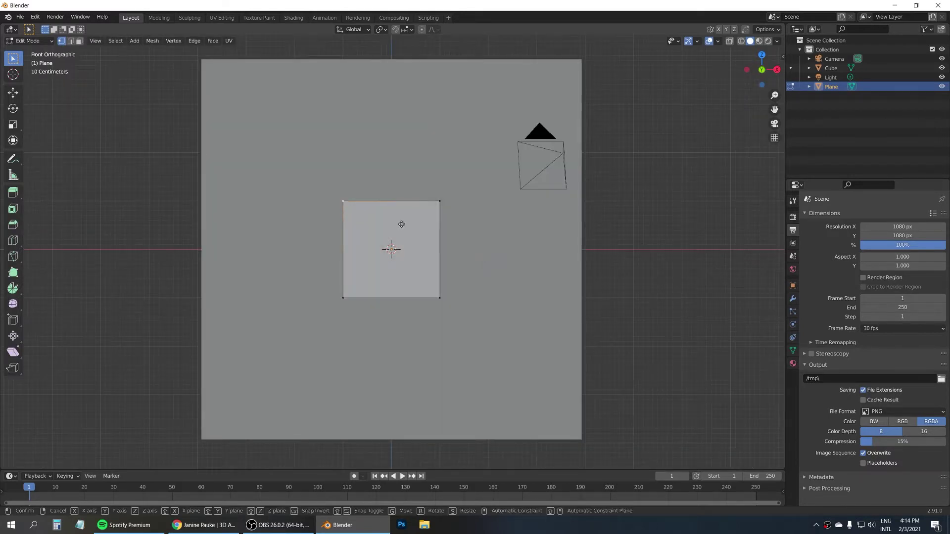
key("g")
left_click(446, 257)
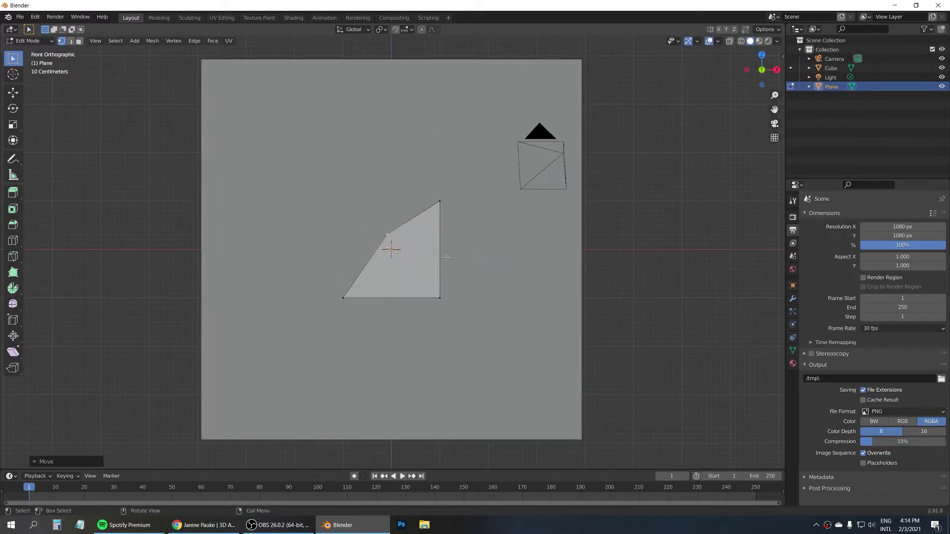
Move the plane's lower-right vertex up and inward and its lower-left vertex toward the centre to form a narrow slanted shard.
left_click(440, 299)
key("g")
left_click(346, 289)
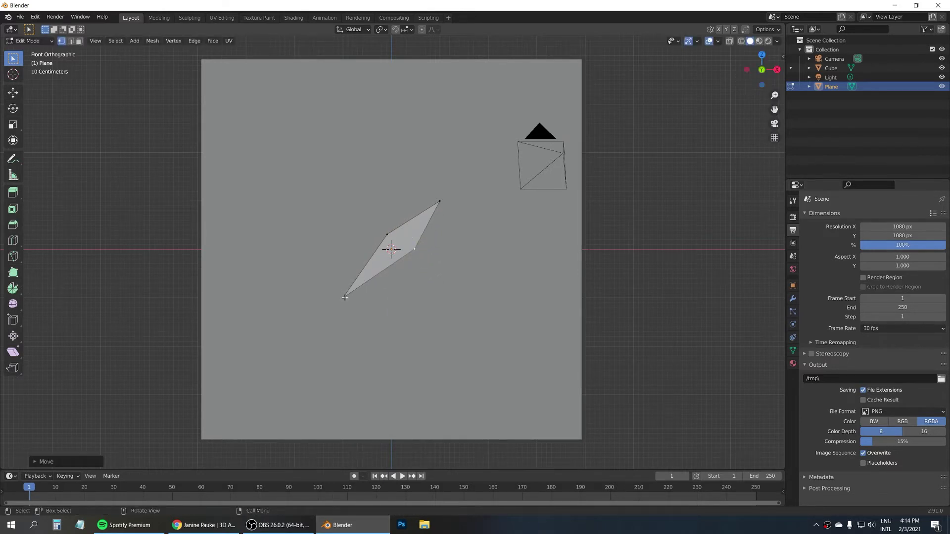
left_click(345, 297)
key("g")
left_click(397, 262)
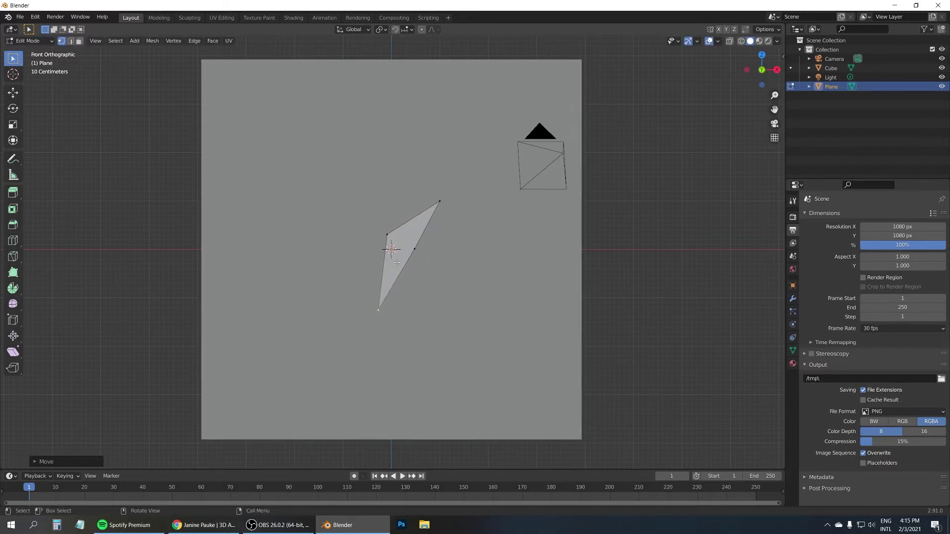
left_click(397, 263)
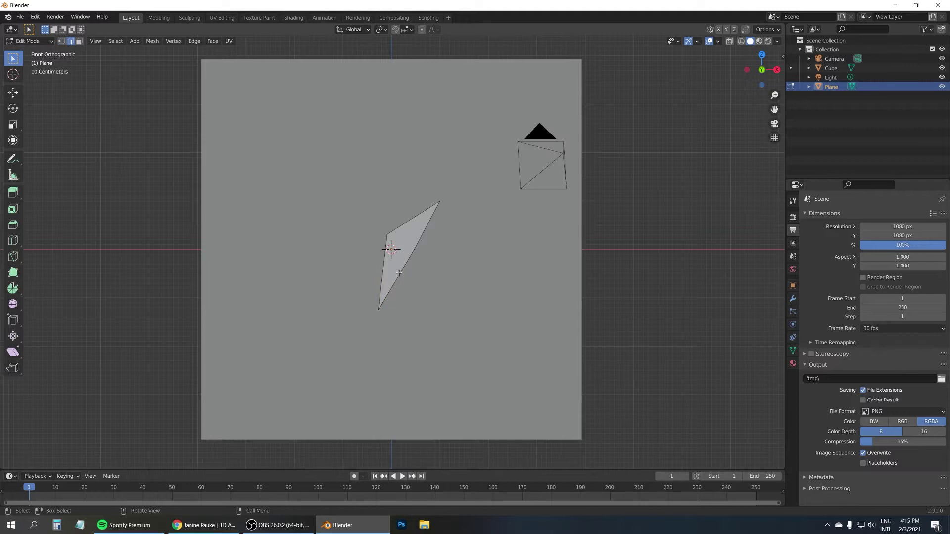
Extrude the shard's lower-right edge outward, down and to the right, as a second narrow section.
key("2")
left_click(415, 279)
key("e")
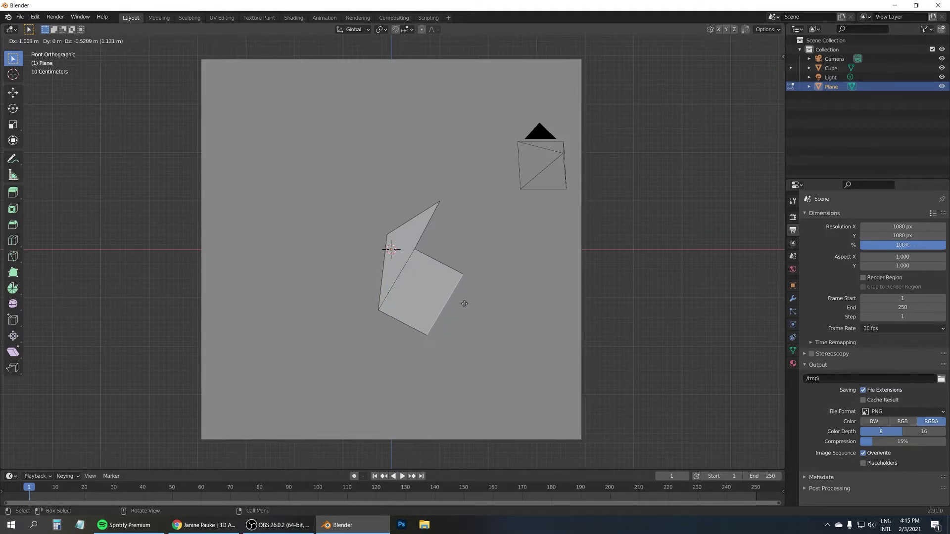
left_click(437, 293)
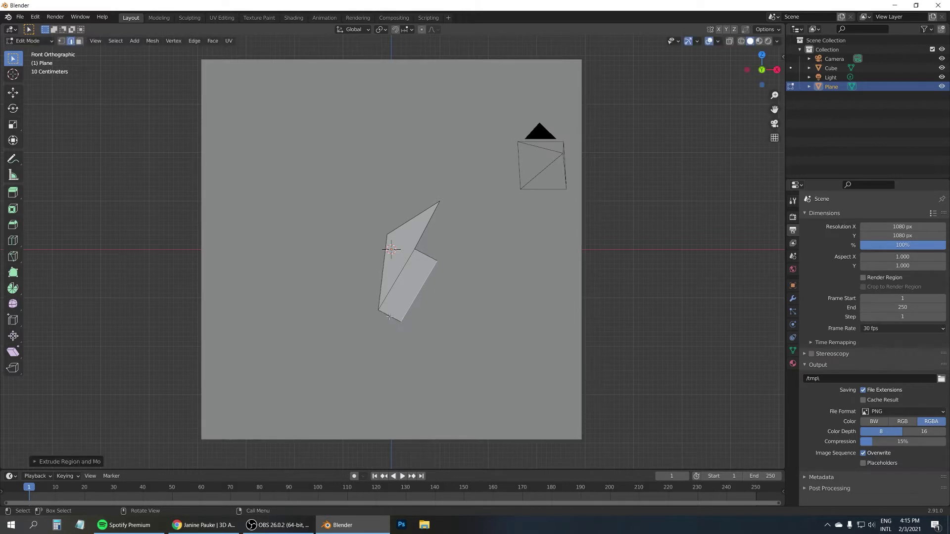
Extrude the short bottom edge of the new section downward and scale its end down to a narrow tip.
key("e")
left_click(391, 372)
key("s")
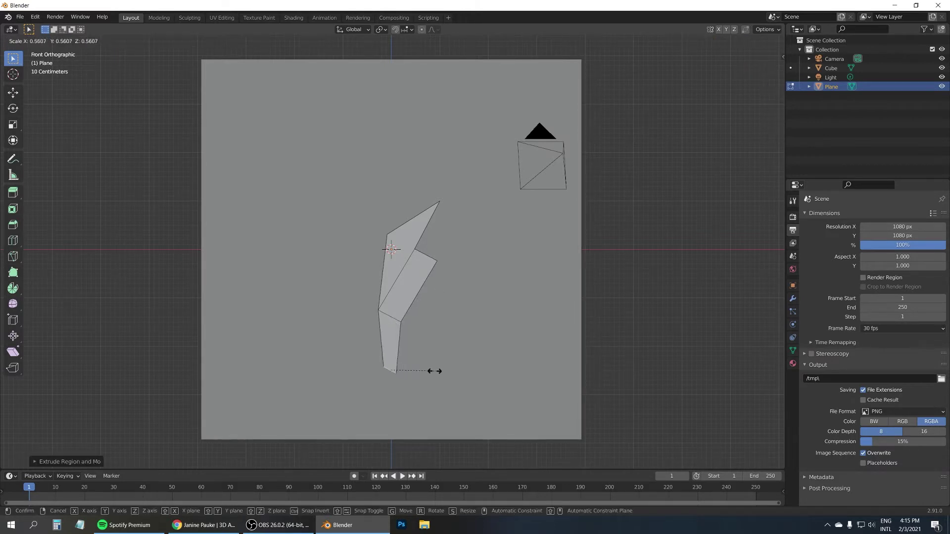
left_click(403, 371)
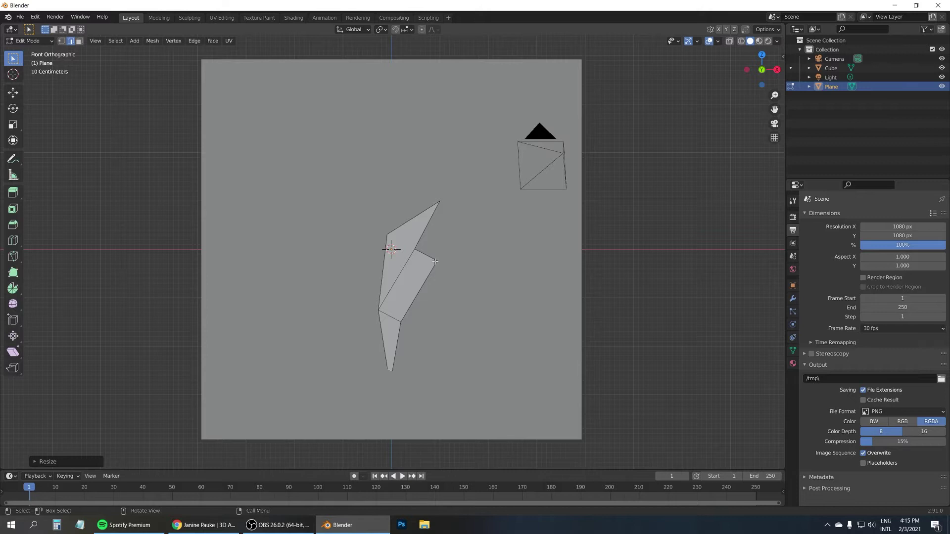
In vertex selection, move the middle section's outer right vertex down and inward to narrow that section.
left_click(61, 41)
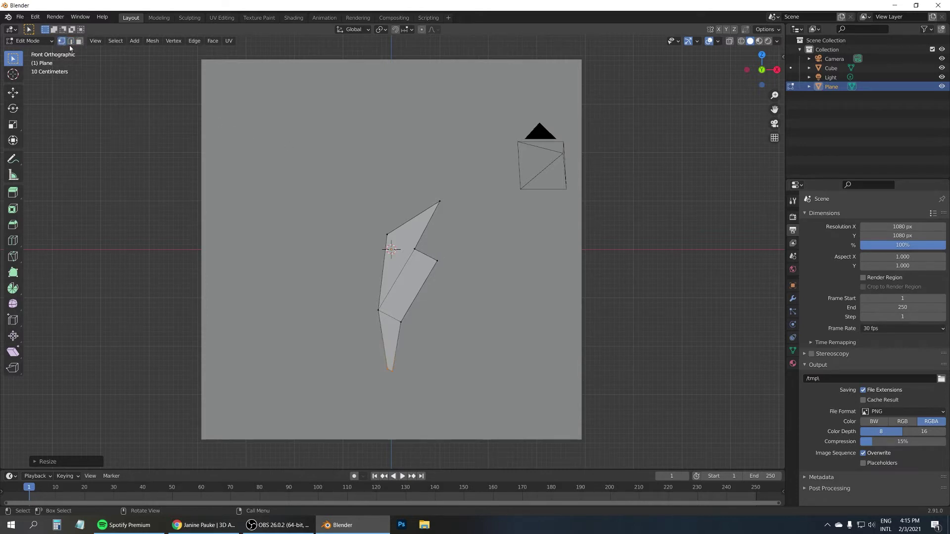
left_click(436, 261)
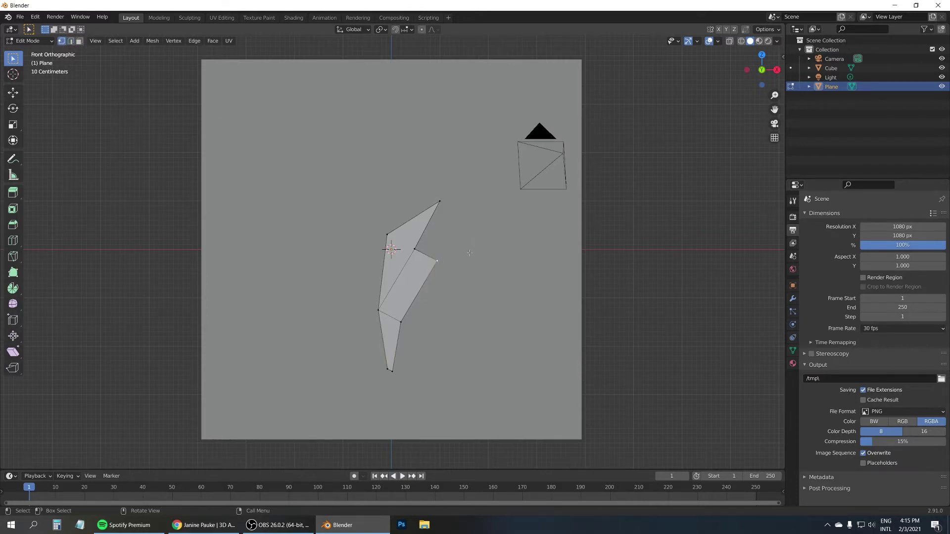
key("g")
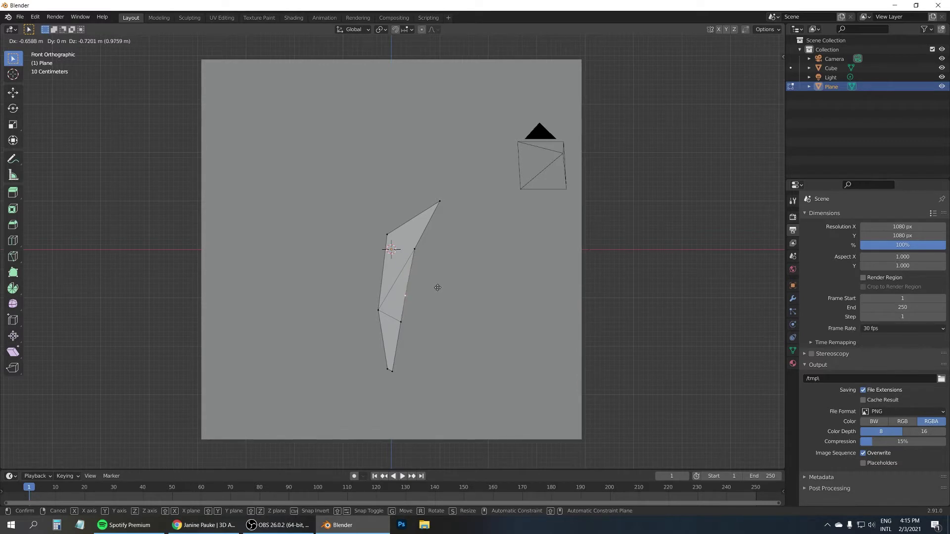
left_click(437, 288)
Move the left middle vertex up beneath the upper-left corner and pull the right middle vertex outward.
left_click(379, 310)
key("g")
left_click(387, 270)
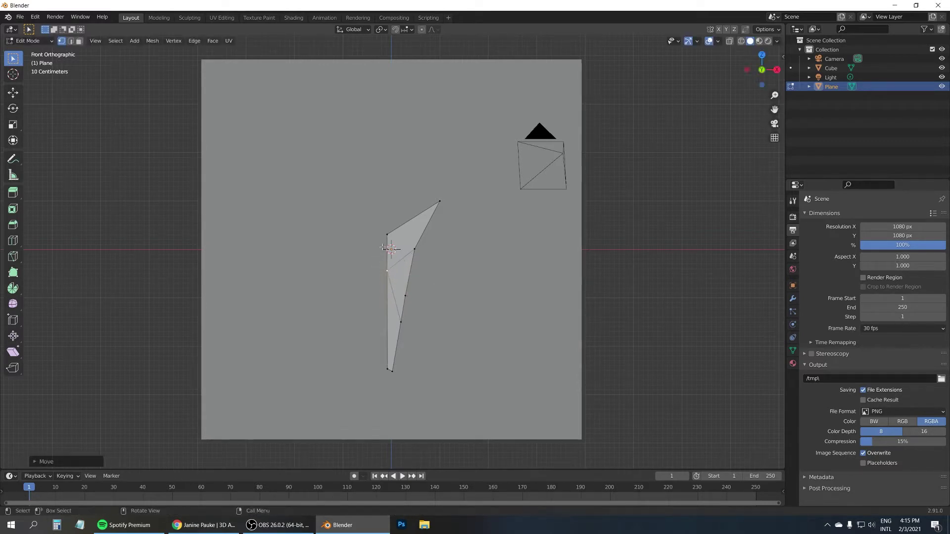
left_click(406, 296)
key("g")
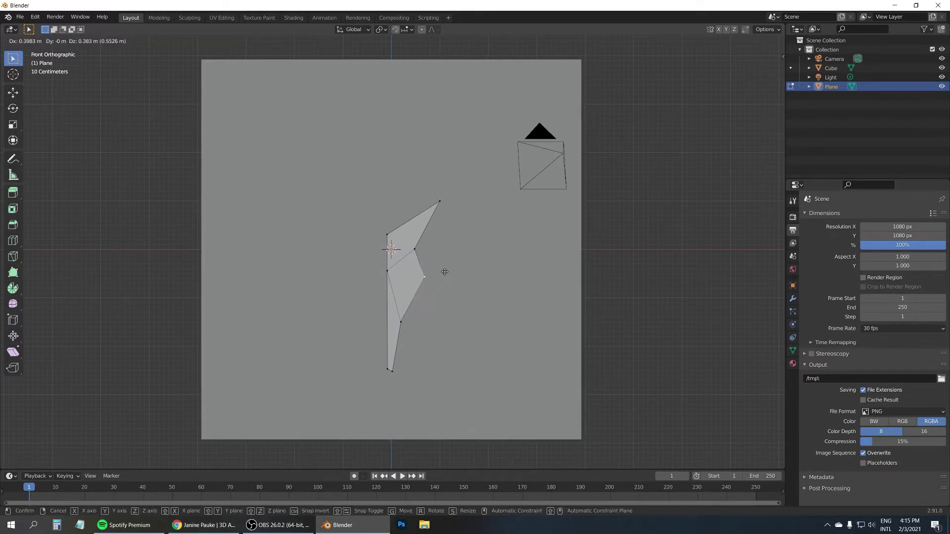
left_click(441, 285)
Move the narrow bottom tip up and out to the left so the shape ends in a slanted point.
left_click(389, 369)
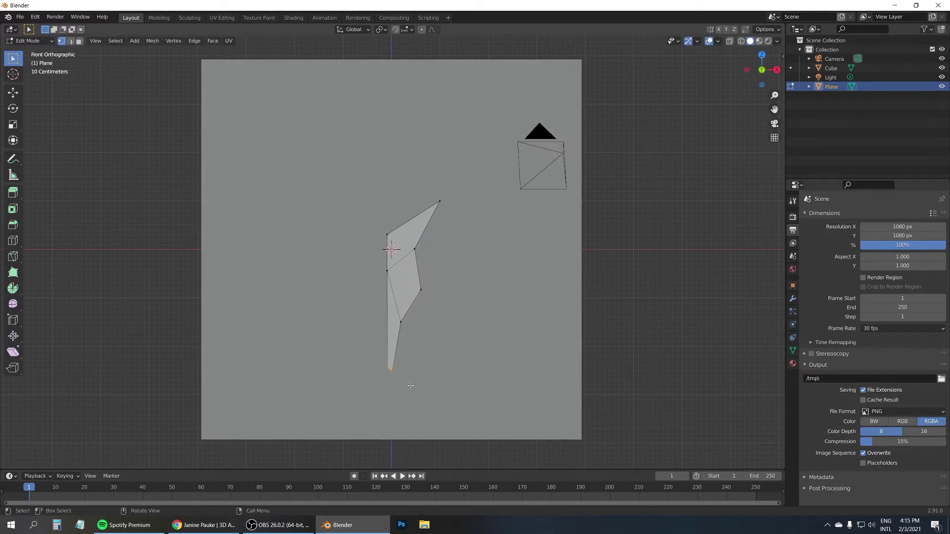
key("g")
left_click(402, 331)
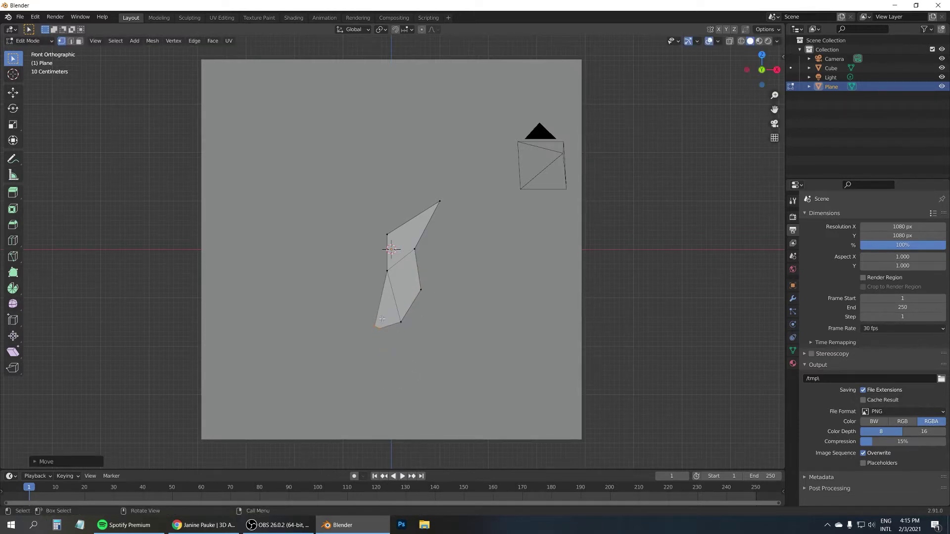
key("g")
left_click(392, 325)
Raise the lower-right vertex slightly and shift the left inner vertex down and right to refine the jagged bolt outline.
left_click(399, 322)
key("g")
left_click(402, 308)
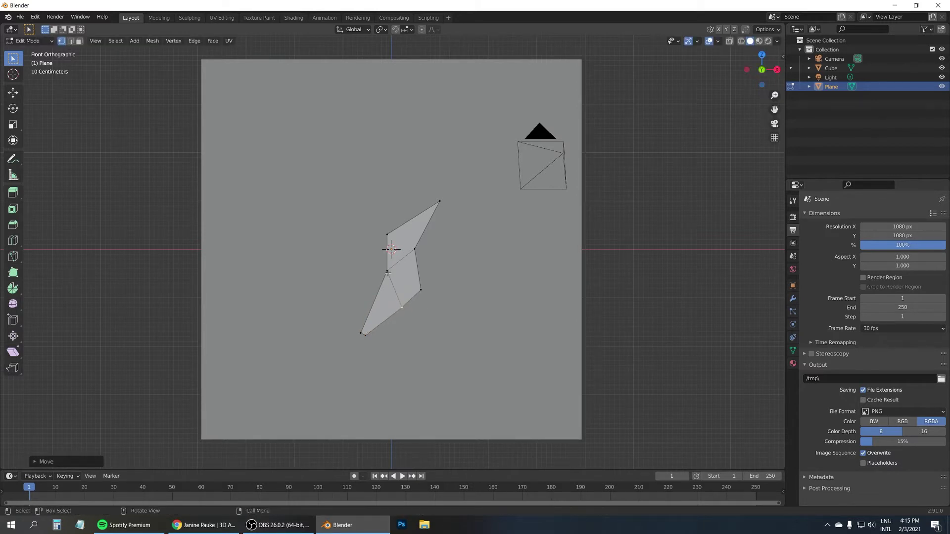
left_click(388, 273)
key("g")
left_click(370, 280)
Merge the two vertices at the bottom tip at their center.
left_click(361, 333)
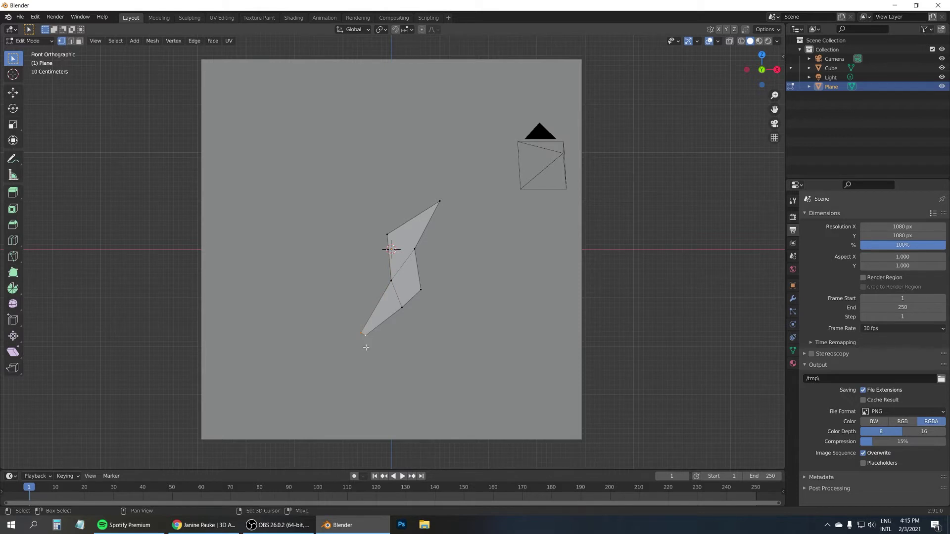
key("x")
right_click(260, 140)
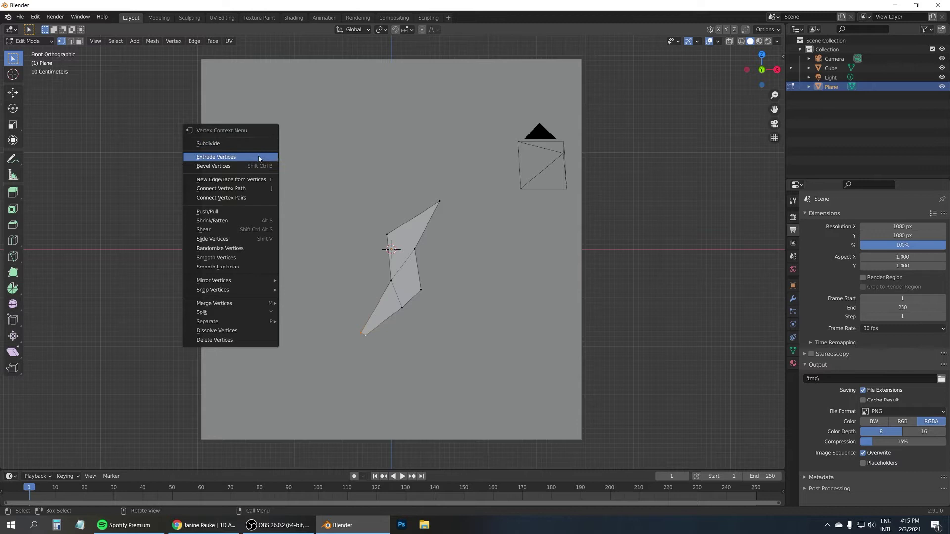
mouse_move(231, 304)
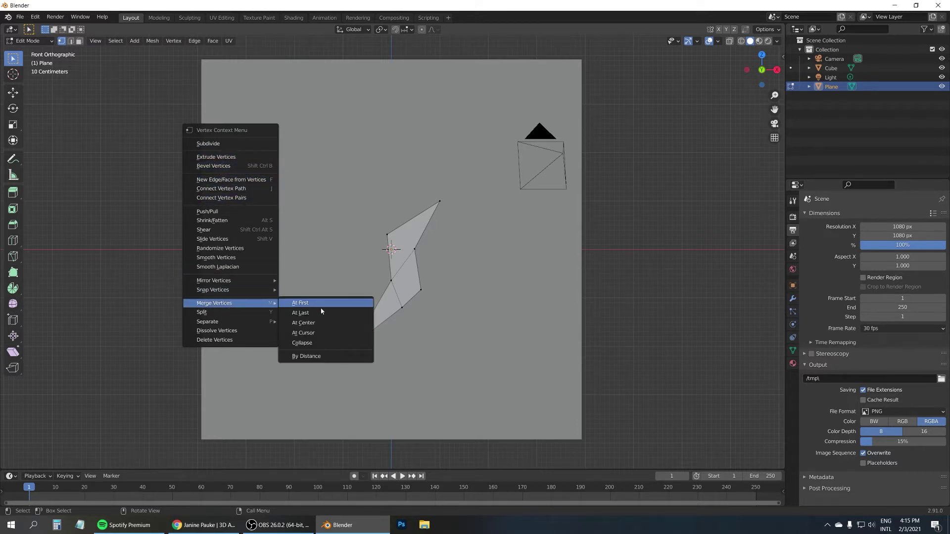
left_click(316, 325)
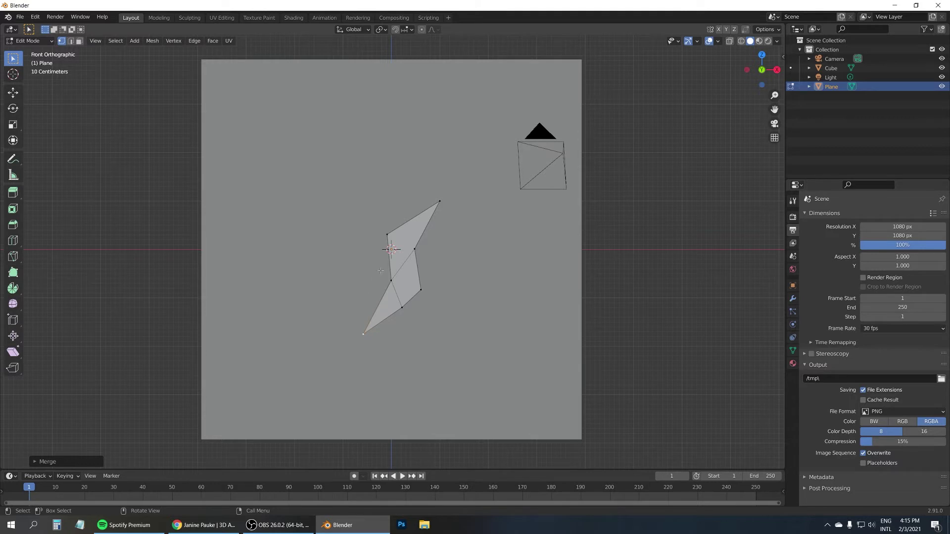
Return to Object Mode and give the jagged plane a Solidify modifier with a thickness of 0.13 m.
key("Tab")
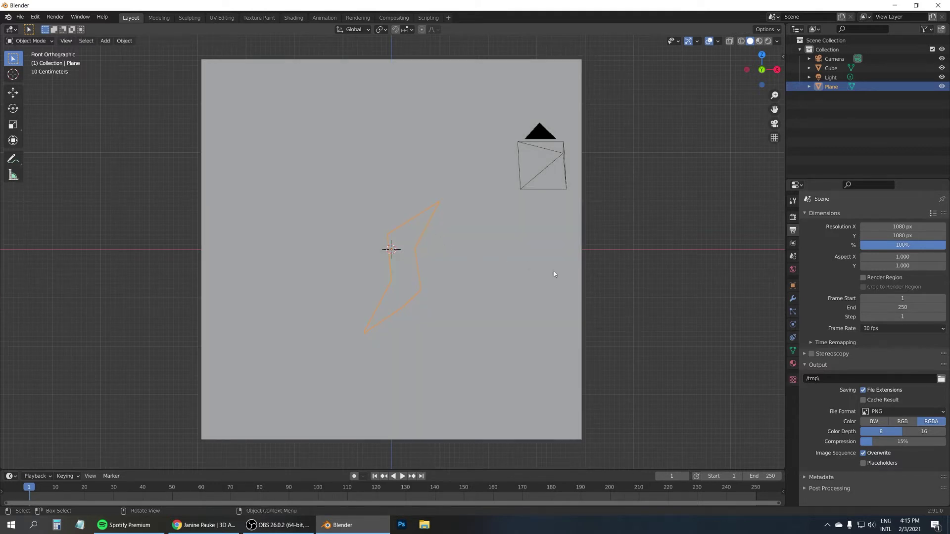
left_click(792, 299)
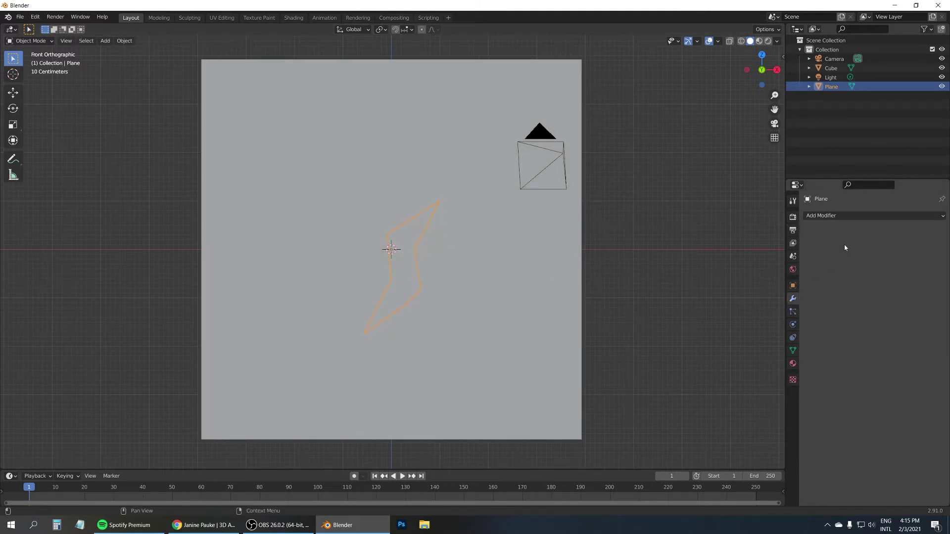
left_click(842, 215)
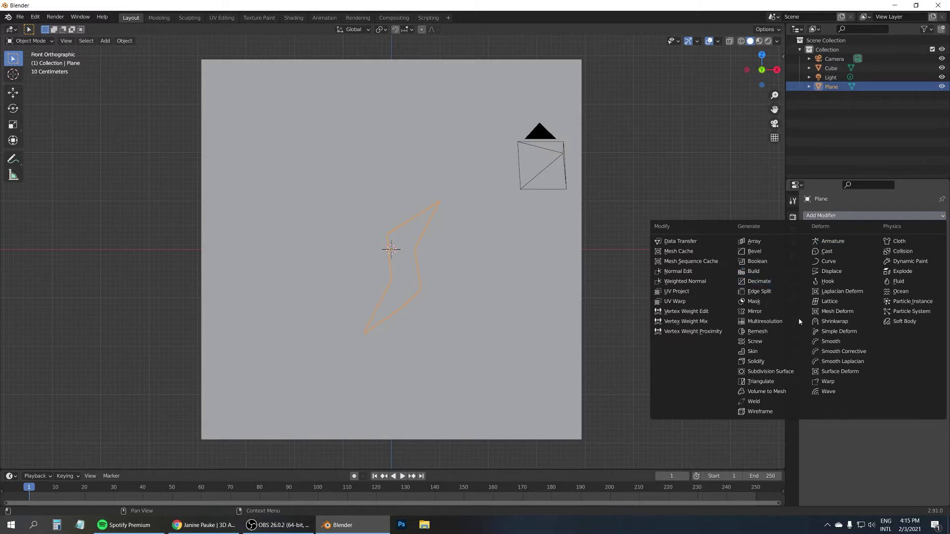
left_click(764, 361)
middle_click_drag(551, 265, 473, 284)
mouse_move(900, 256)
left_mouse_down()
mouse_move(925, 256)
mouse_move(910, 256)
left_mouse_up()
Move the jagged shape along Y up to the front face of the wall.
key("g")
key("y")
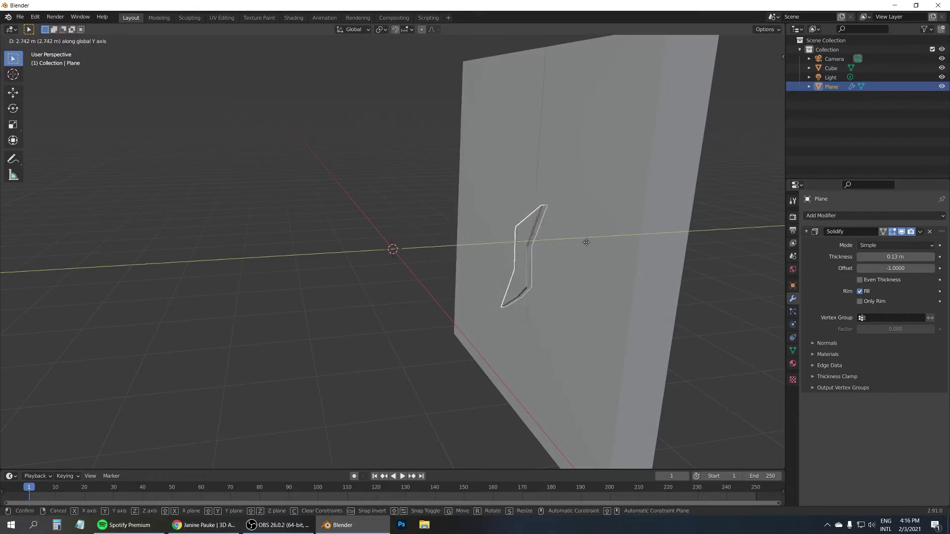
left_click(543, 244)
Scale up the jagged bolt uniformly in front view and move it toward the upper middle of the wall.
middle_click_drag(543, 245, 589, 222)
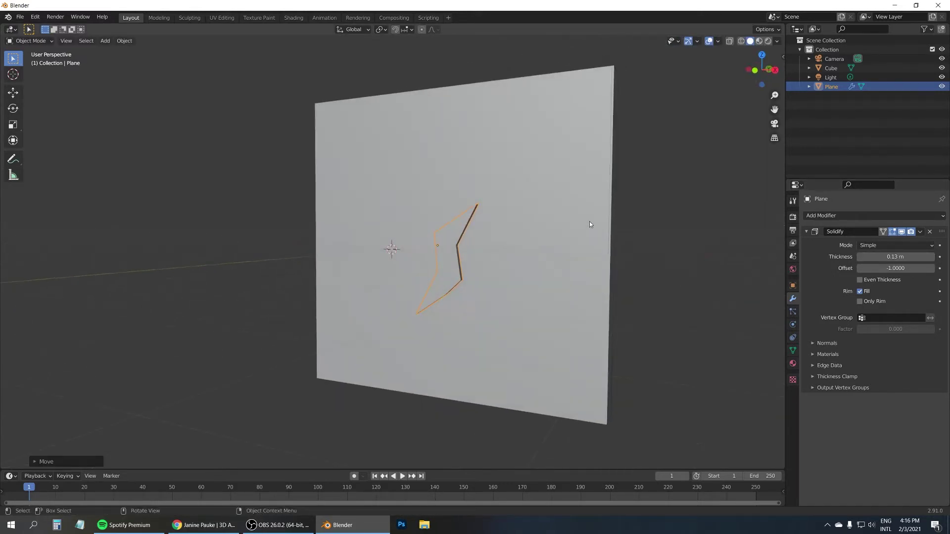
key("KP_1")
key("s")
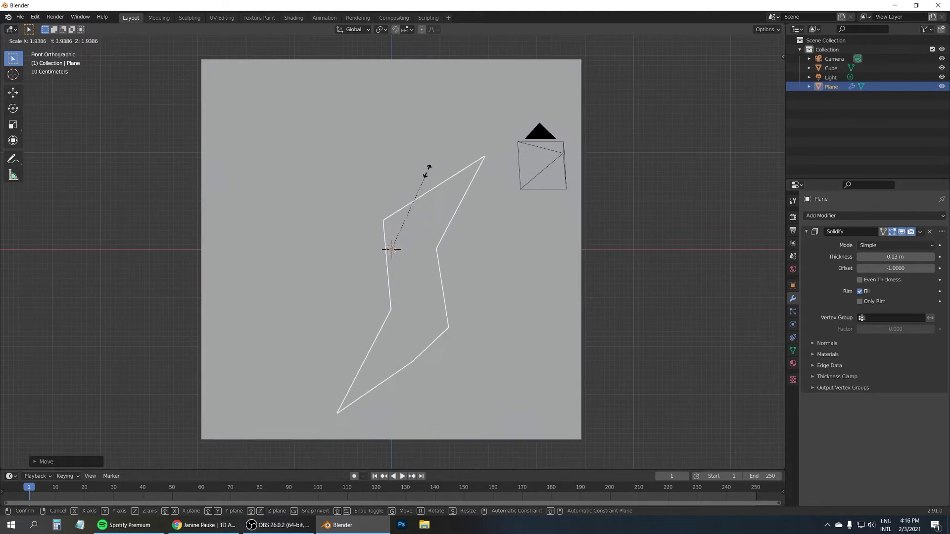
left_click(436, 214)
key("g")
left_click(419, 183)
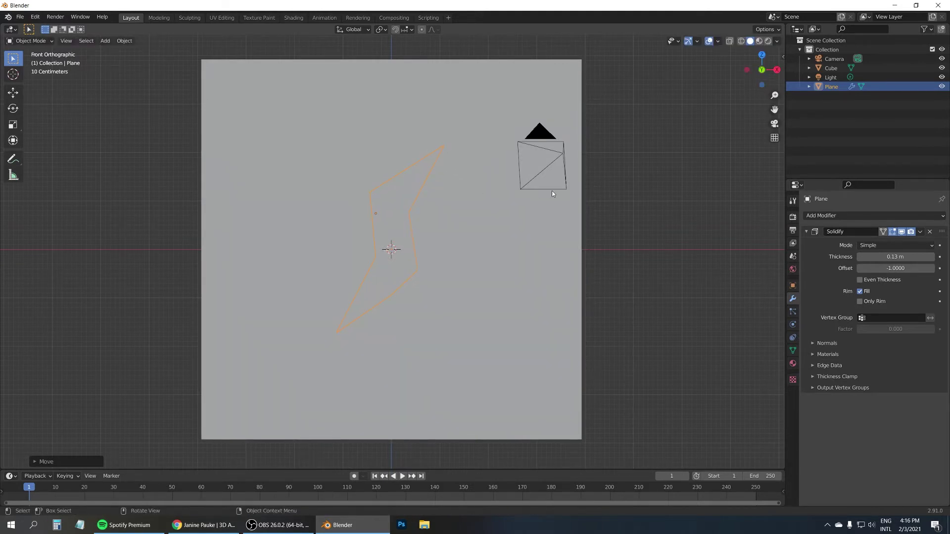
Create a new material for the bolt and name it lightning.
left_click(793, 364)
left_click(846, 254)
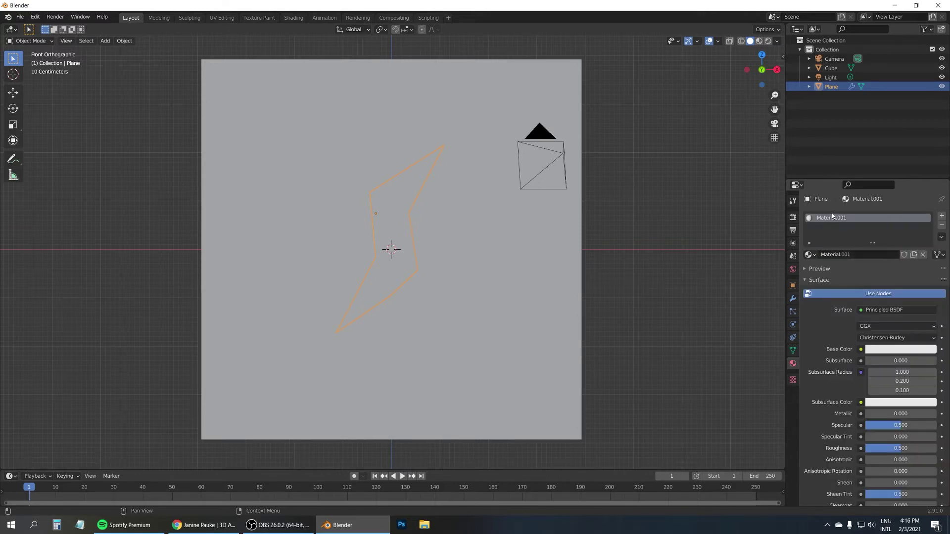
double_click(833, 217)
type("lightning")
key("Return")
Change the lightning material's surface to Emission and give it a bright pink color.
left_click(901, 310)
left_click(827, 129)
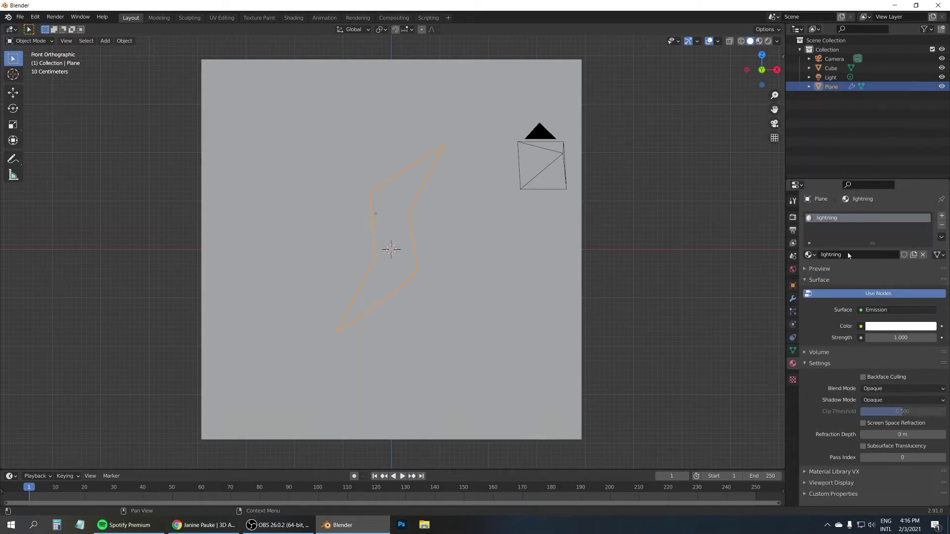
left_click(879, 327)
left_click_drag(884, 254, 901, 249)
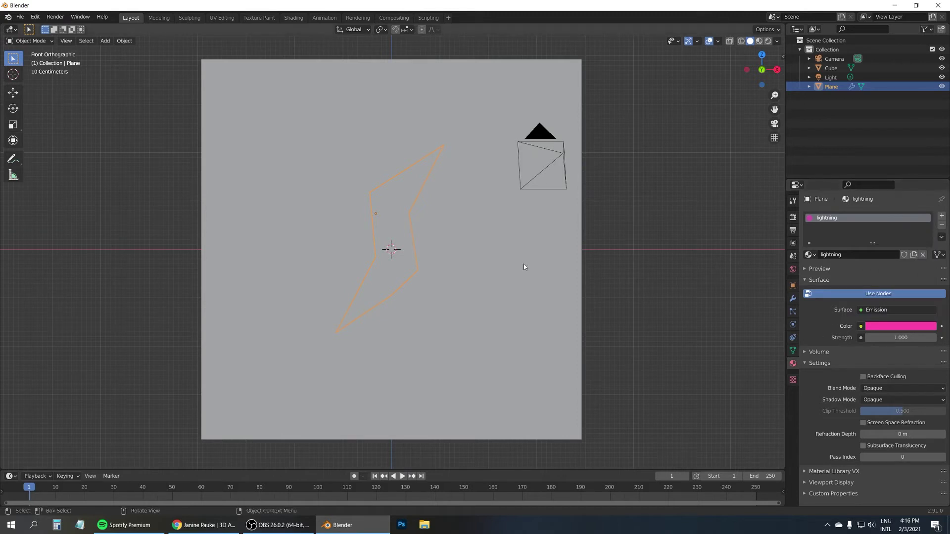
Show the viewport in rendered shading and switch the render engine to Cycles with GPU Compute as the device.
left_click(768, 40)
middle_click_drag(472, 185, 466, 197)
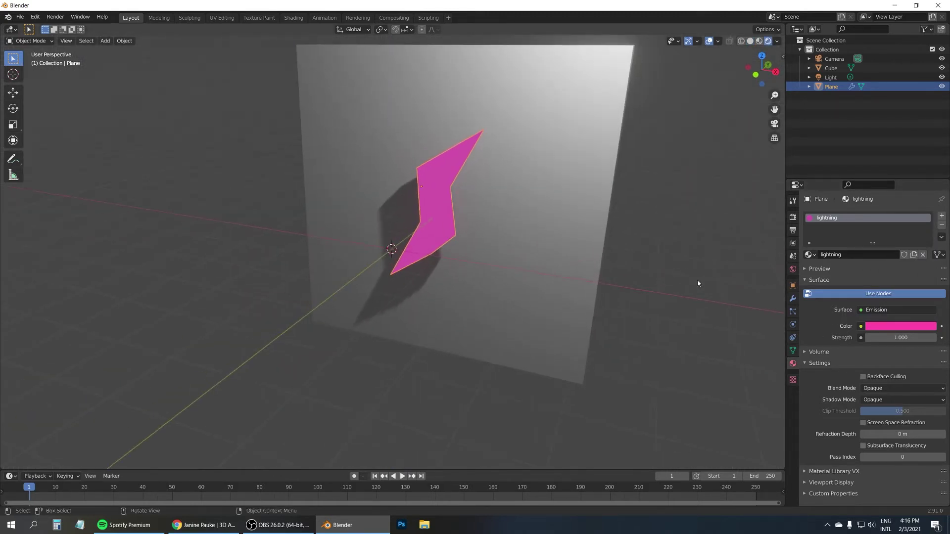
left_click(793, 217)
left_click(903, 216)
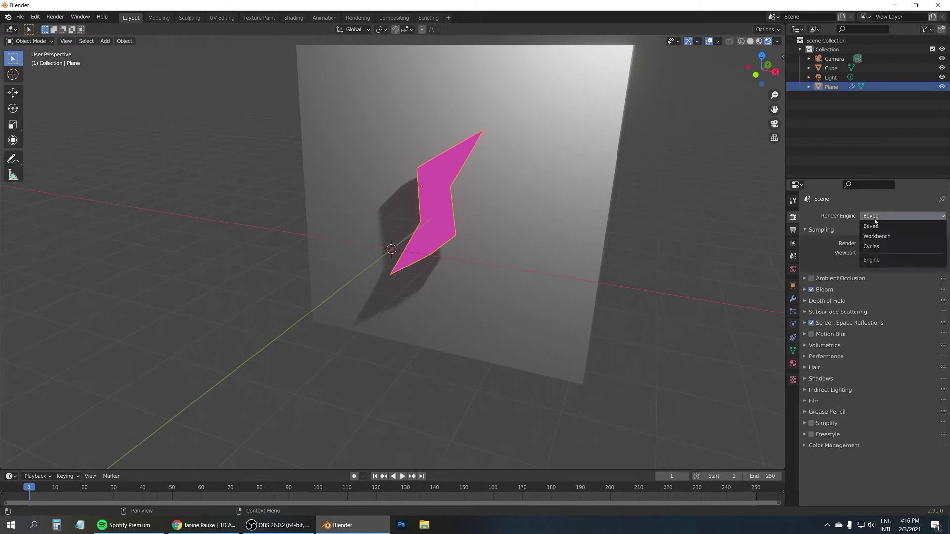
left_click(886, 245)
left_click(903, 239)
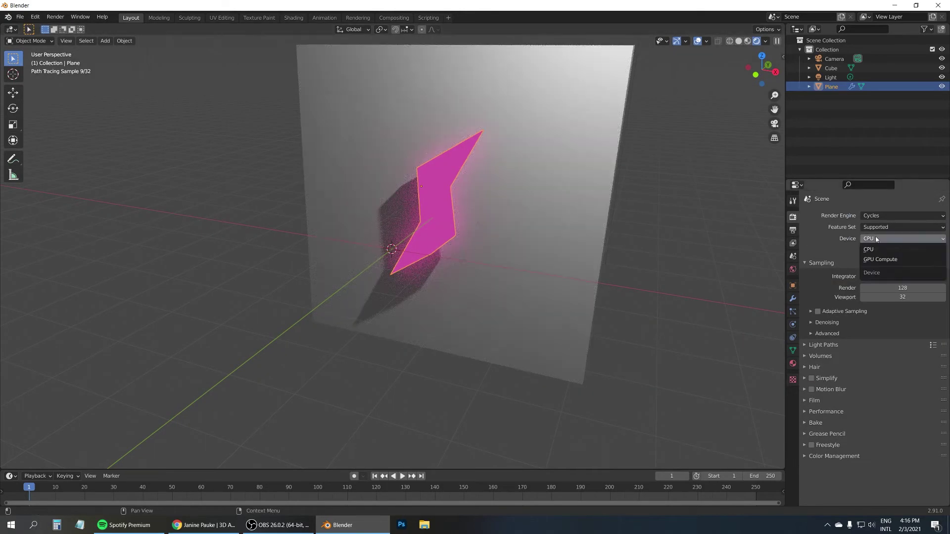
left_click(886, 261)
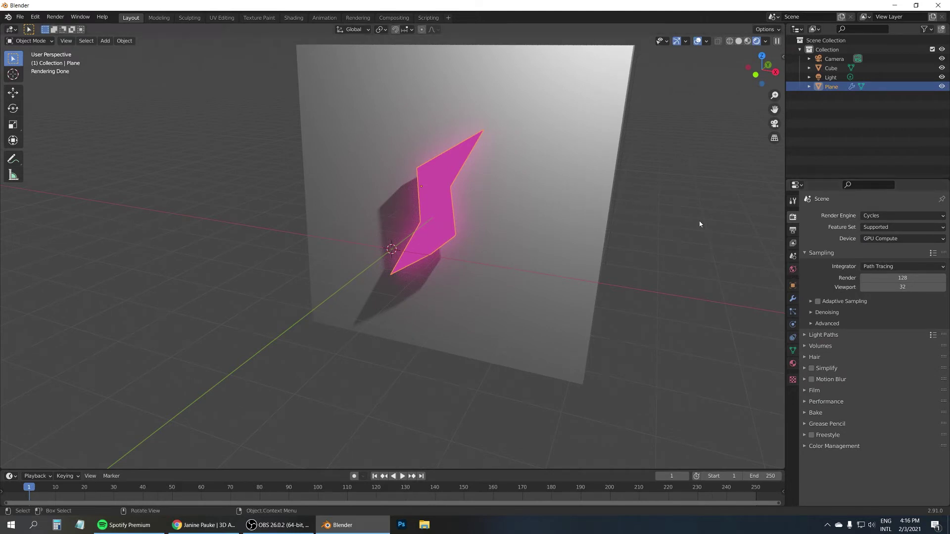
Rename the material of the wall behind the bolt to wall.
left_click(608, 173)
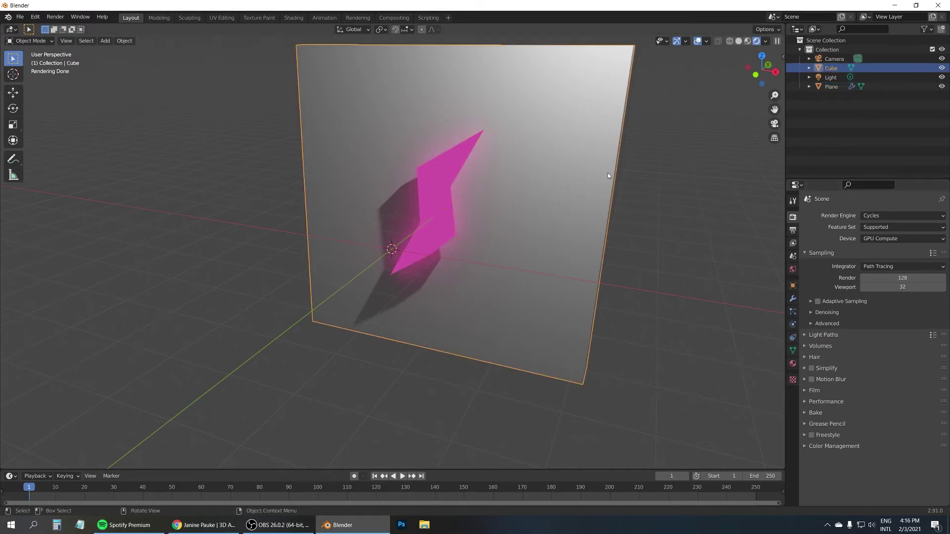
left_click(792, 364)
double_click(837, 218)
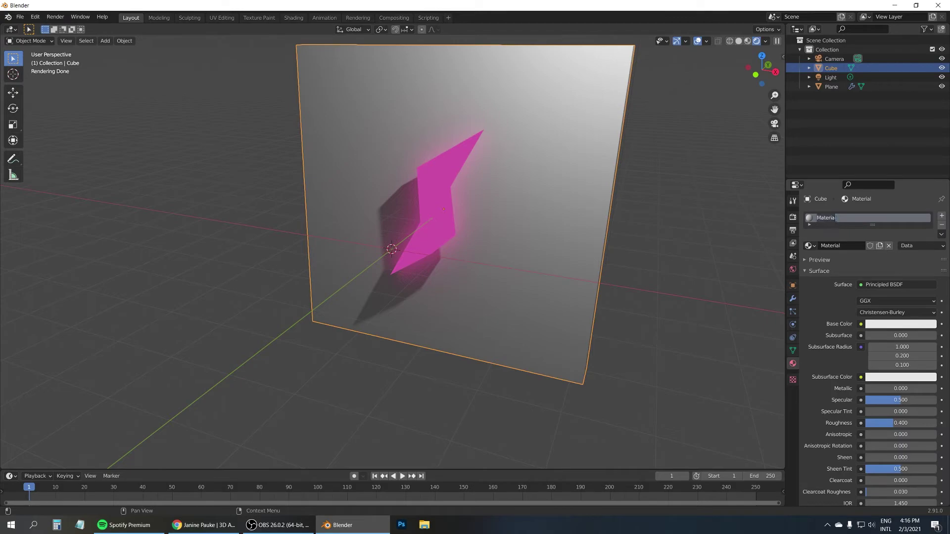
type("wall")
key("Return")
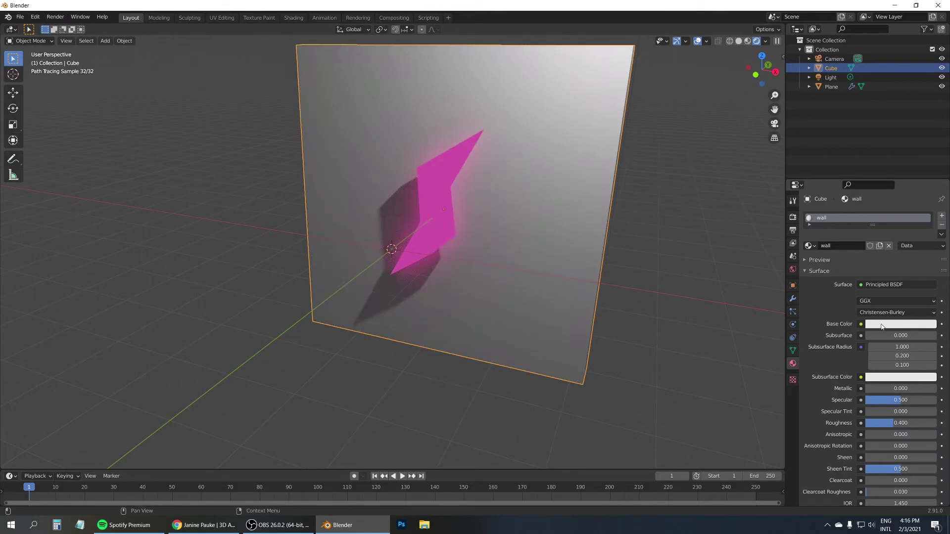
Darken the wall material's base color to a value of 0.519 and tint it blue.
left_click(883, 324)
left_click_drag(894, 300, 878, 301)
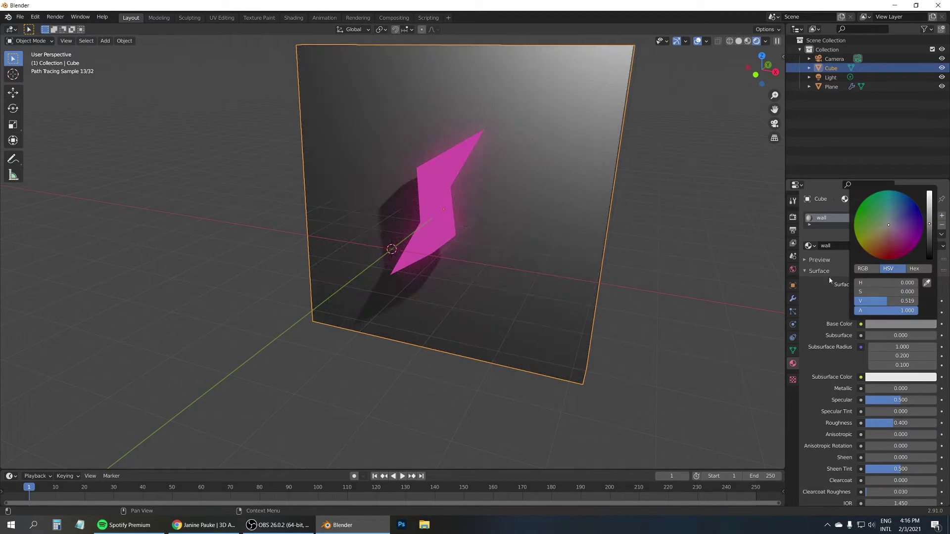
left_click(883, 325)
left_click(901, 214)
left_click(893, 210)
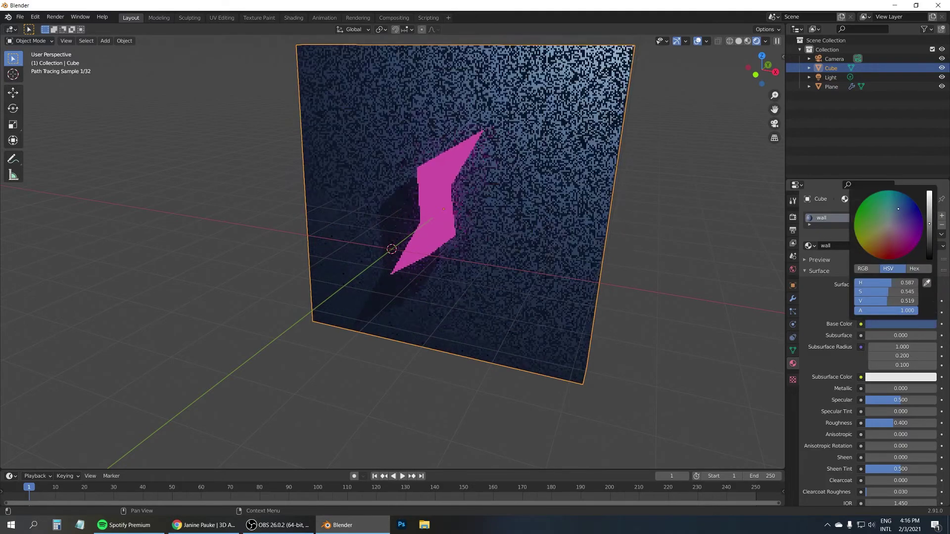
Raise the emission strength of the bolt's lightning material, trying 5 before settling on 10.
middle_click_drag(488, 200, 373, 213)
left_click(373, 212)
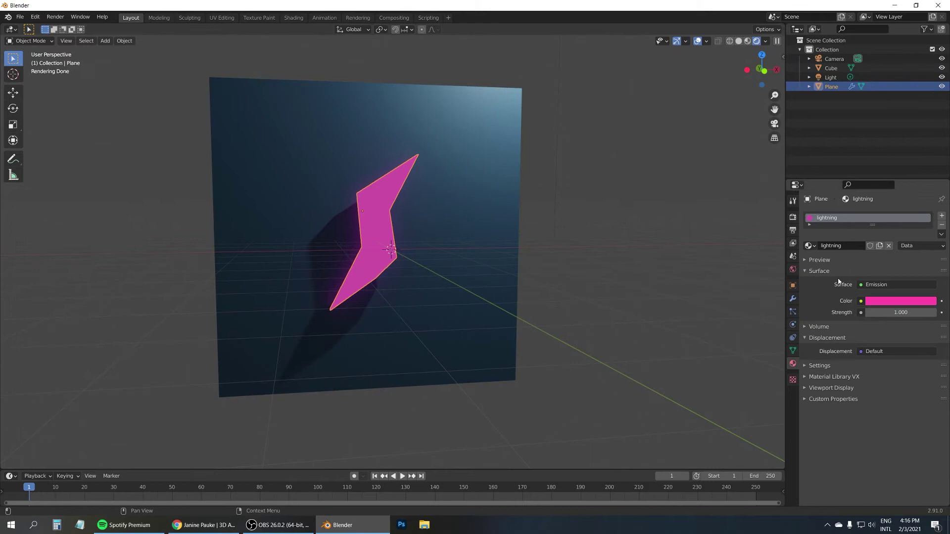
left_click(902, 313)
type("5")
key("Return")
left_click(904, 314)
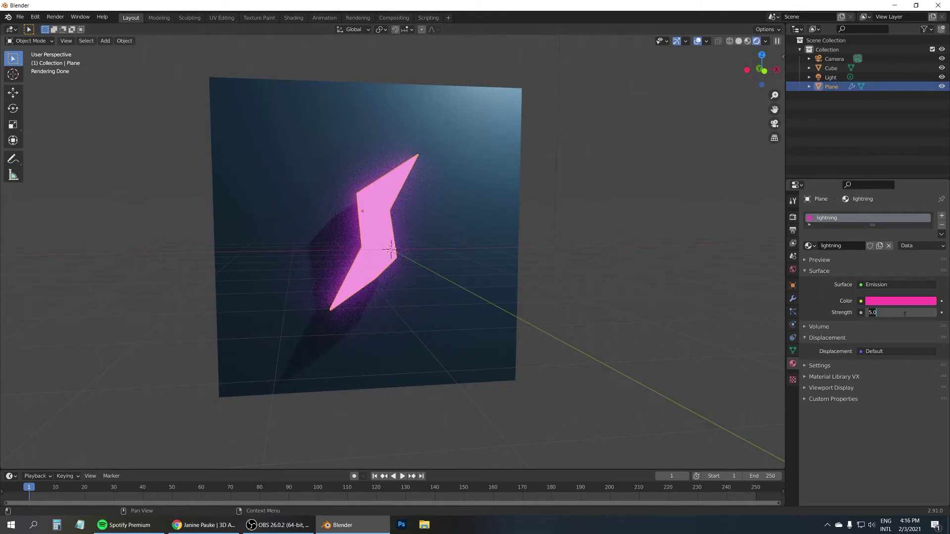
type("10")
key("Return")
Lock the camera to the view, frame the glowing bolt closely against the wall from nearly straight on, and unlock the camera.
scroll(429, 158, "up", 1)
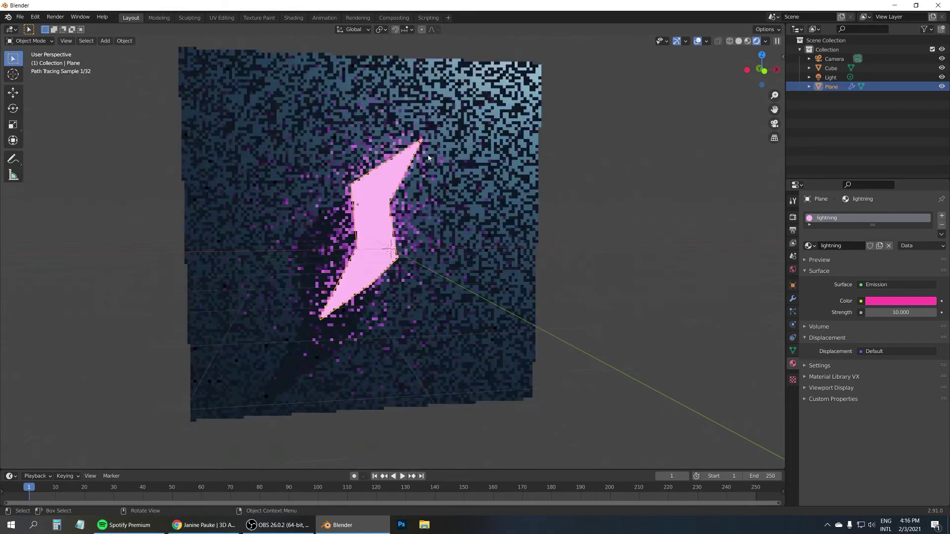
scroll(428, 158, "up", 1)
key("KP_0")
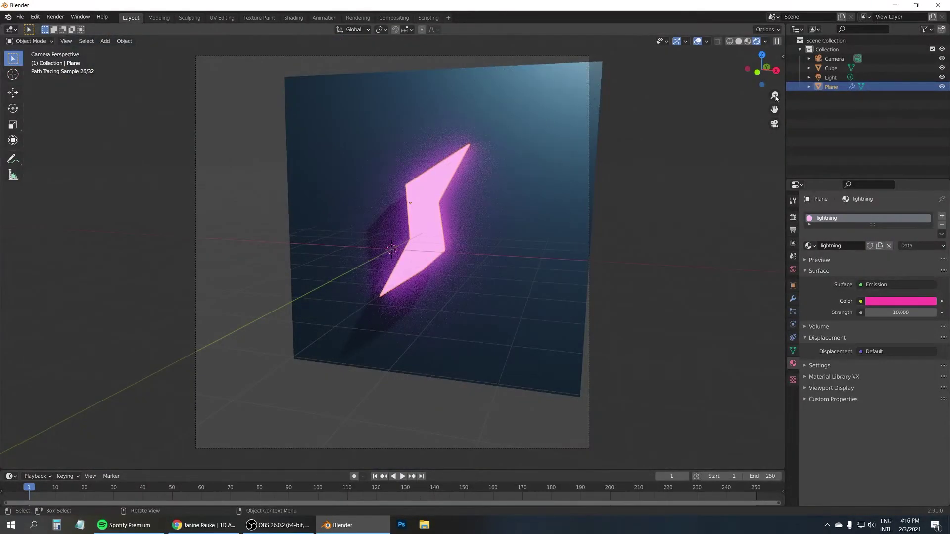
left_click(834, 58)
key("n")
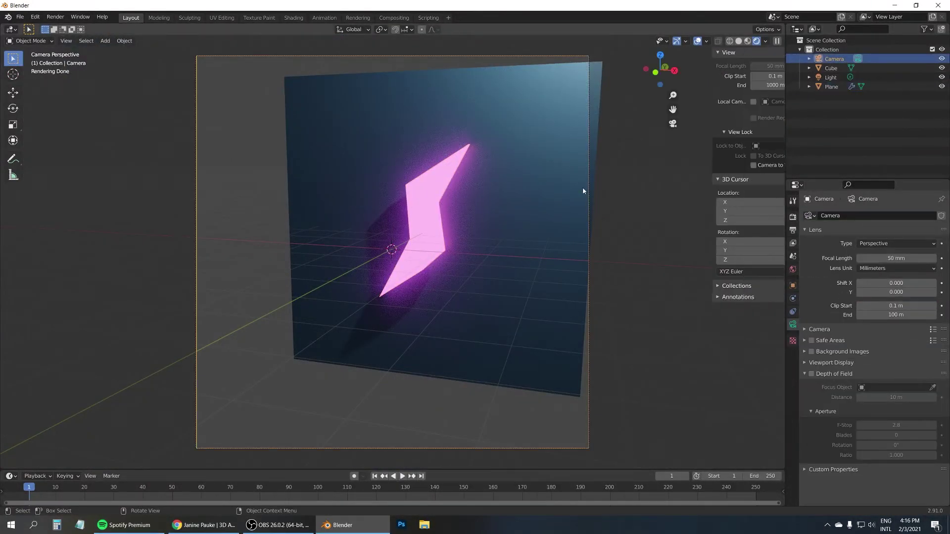
left_click(725, 165)
middle_click_drag(545, 187, 451, 195)
scroll(488, 174, "up", 3)
scroll(452, 198, "up", 2)
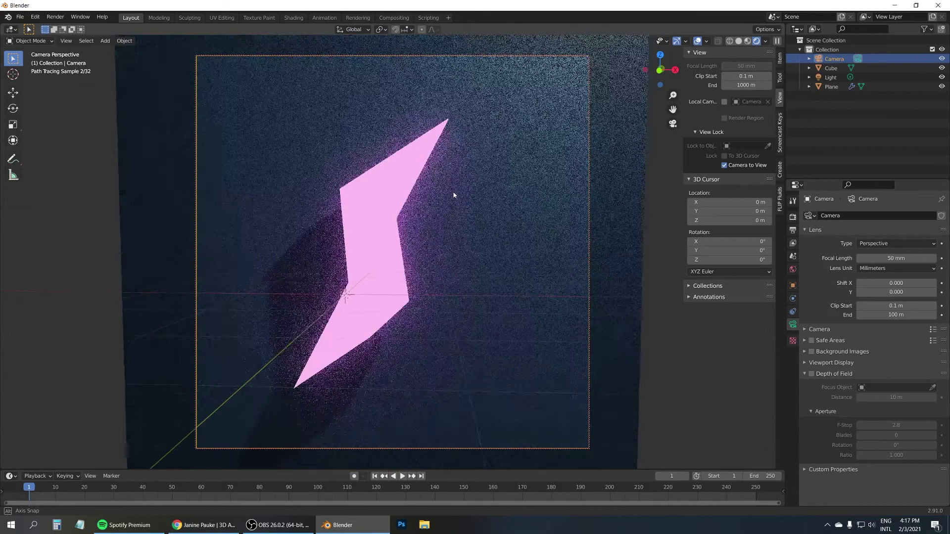
left_click(725, 166)
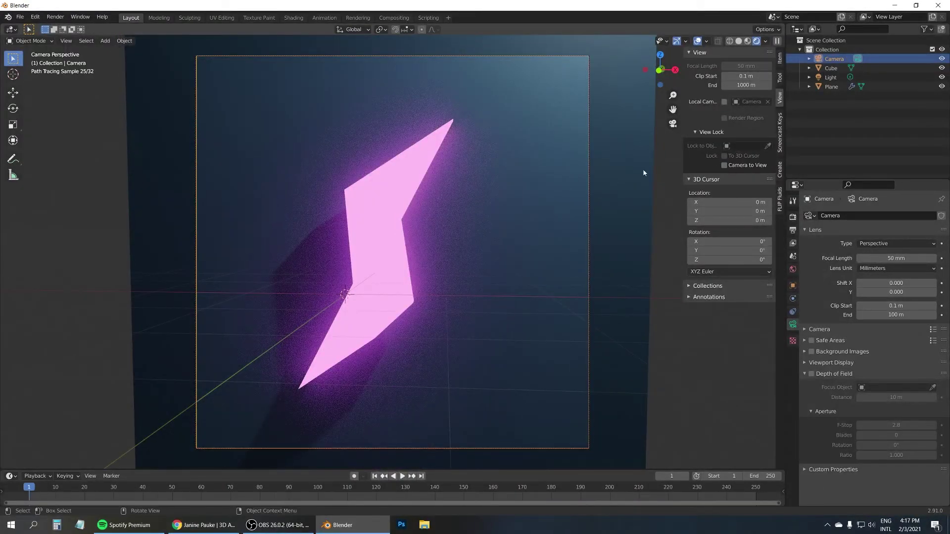
Select the wall, render a still of the camera view to check the glow, and close the render result.
left_click(638, 124)
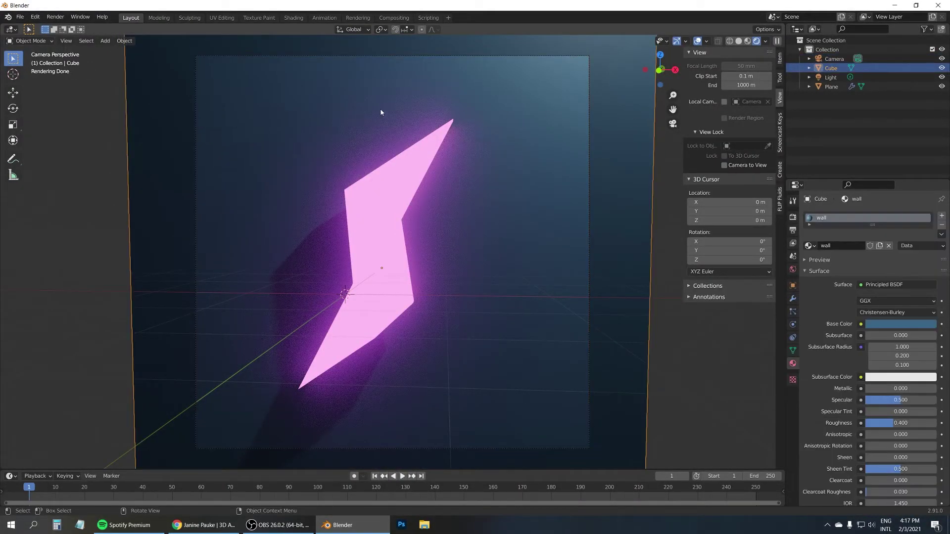
key("F12")
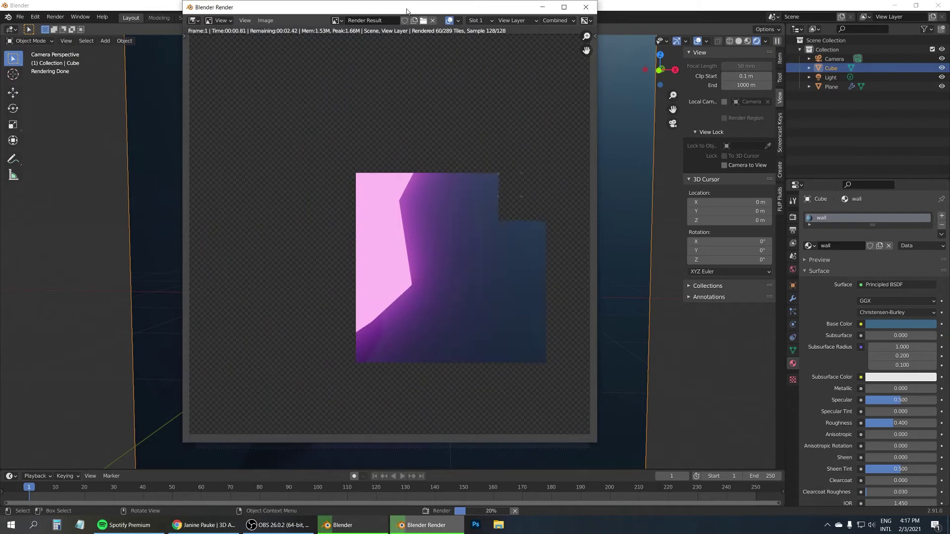
left_click_drag(398, 9, 413, 26)
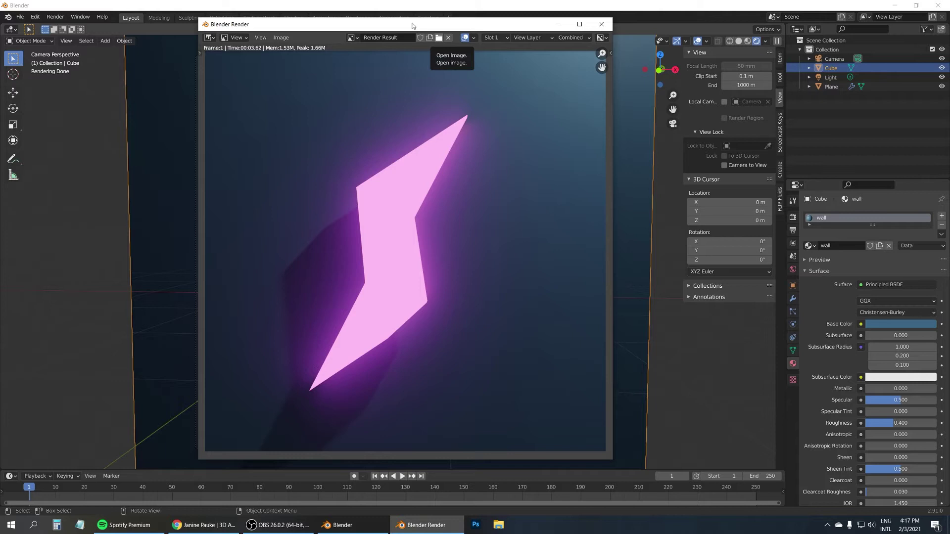
left_click(601, 24)
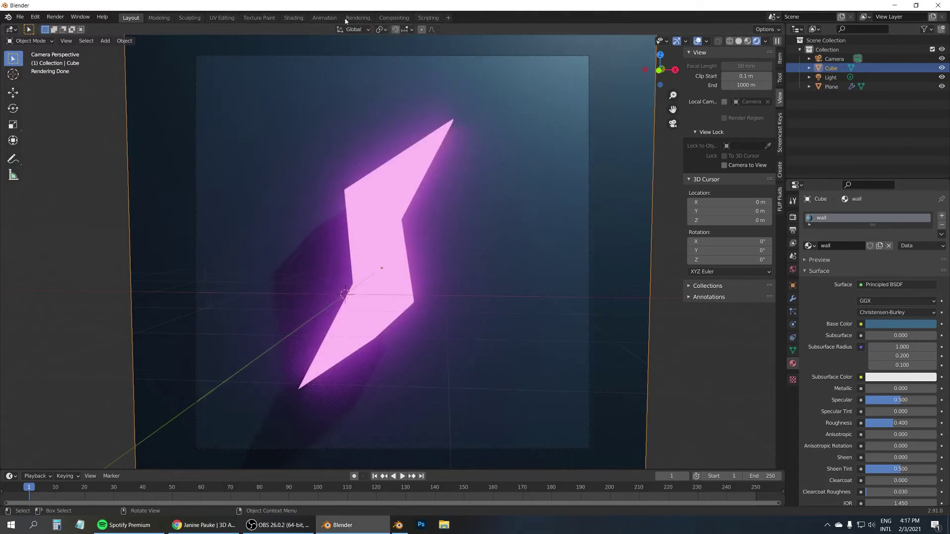
Enable compositing nodes for the scene and spread the Render Layers and Composite nodes apart to make room between them.
left_click(393, 17)
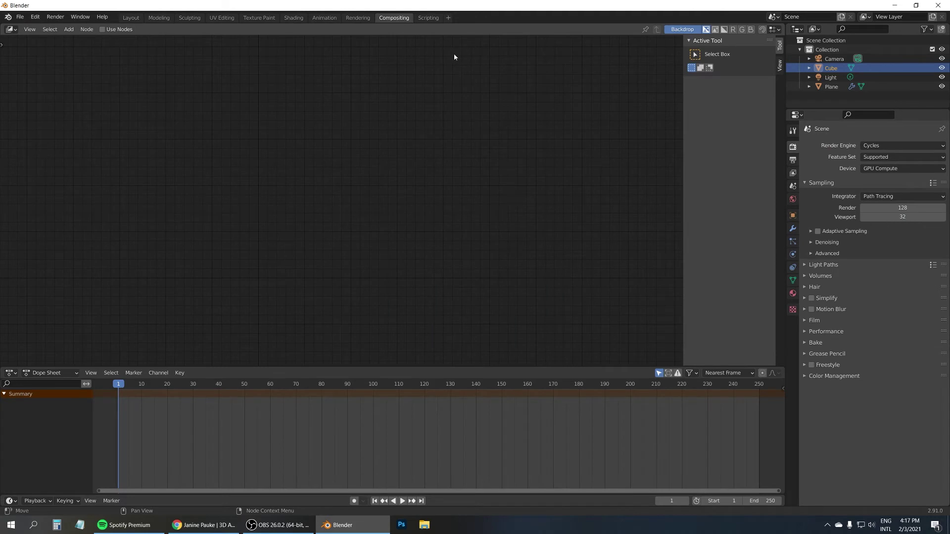
left_click(102, 30)
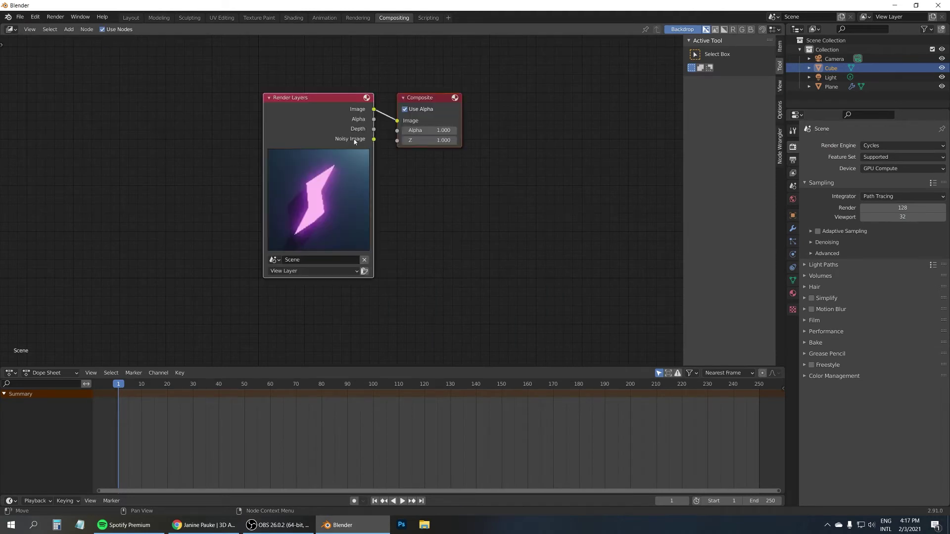
left_click_drag(420, 97, 562, 99)
left_click_drag(308, 98, 170, 102)
Insert a Glare node into the link between the Render Layers and Composite nodes.
key("shift+a")
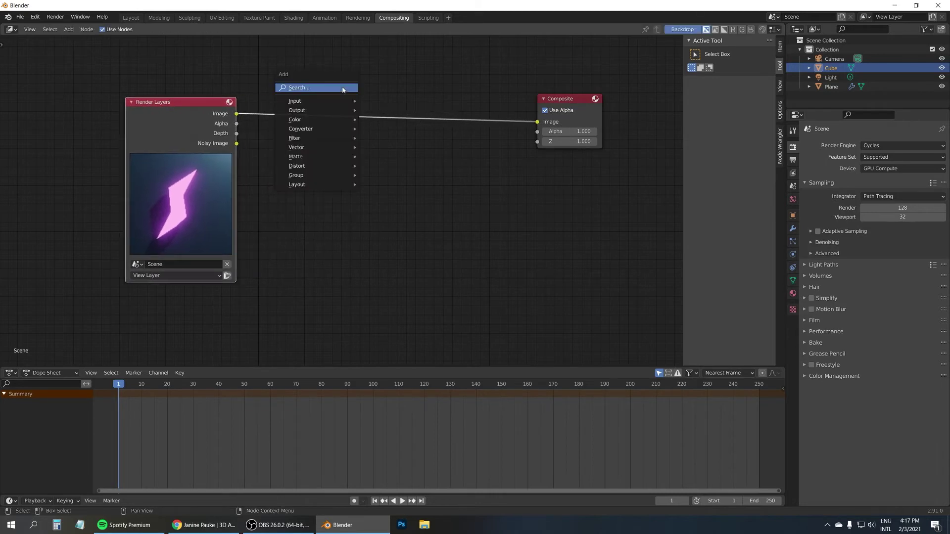
left_click(343, 89)
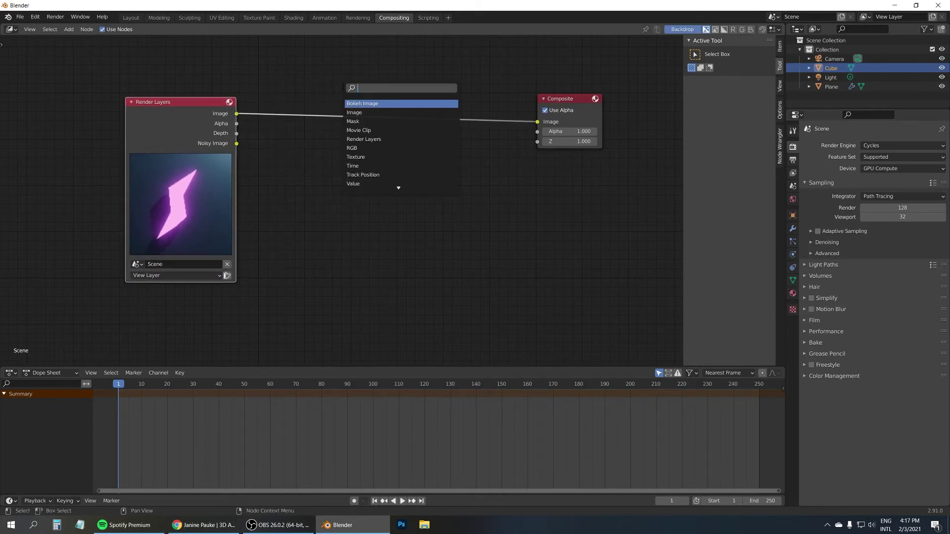
type("glar")
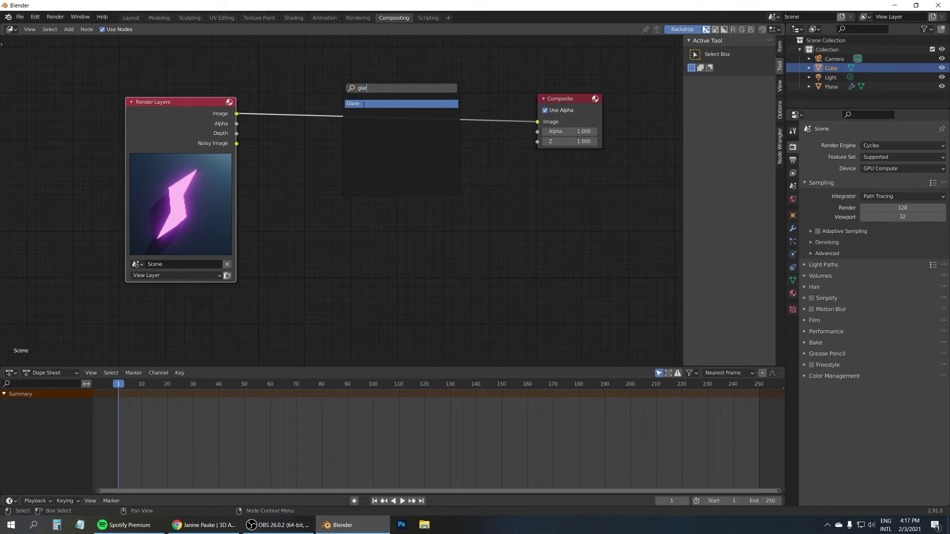
left_click(364, 105)
left_click(364, 106)
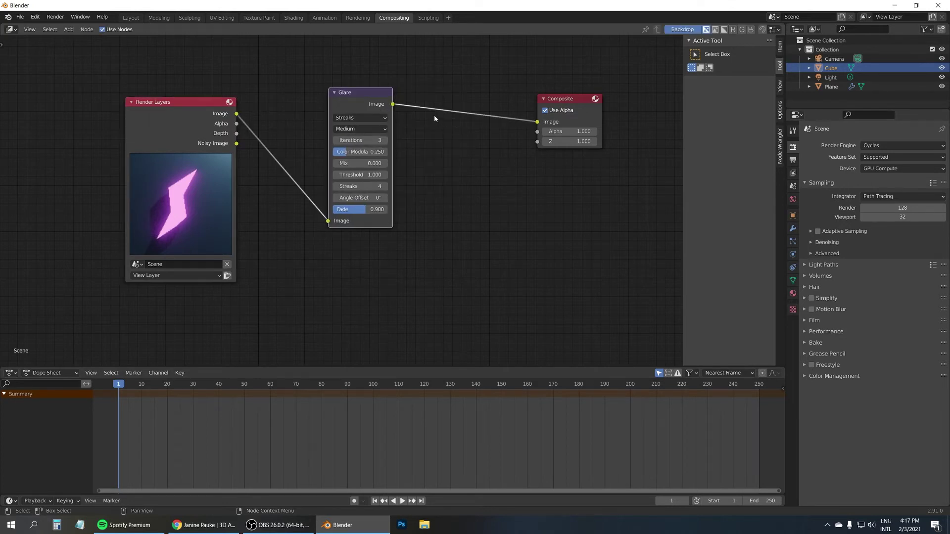
Render the image again with the Glare node and place the render window clear of the Render Layers and Glare nodes.
left_click(171, 104)
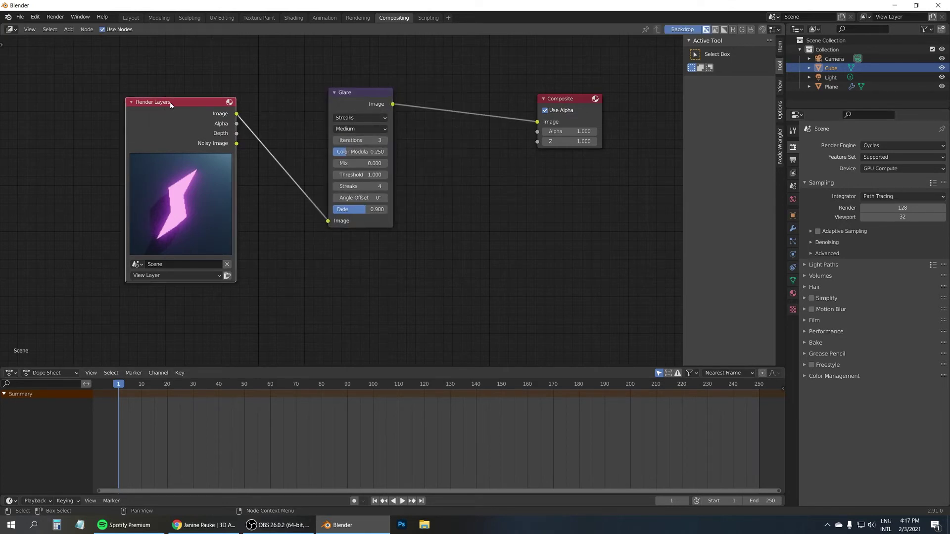
key("F12")
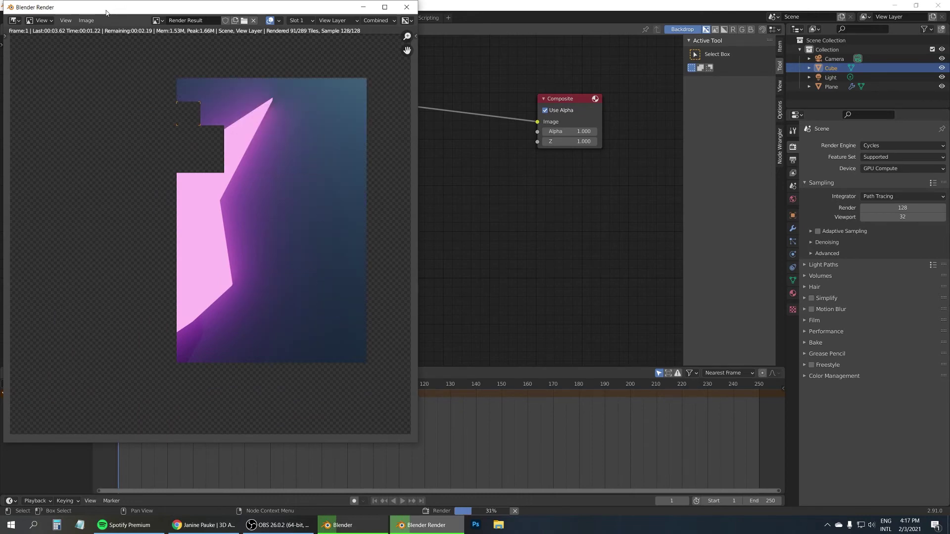
left_click_drag(106, 13, 536, 52)
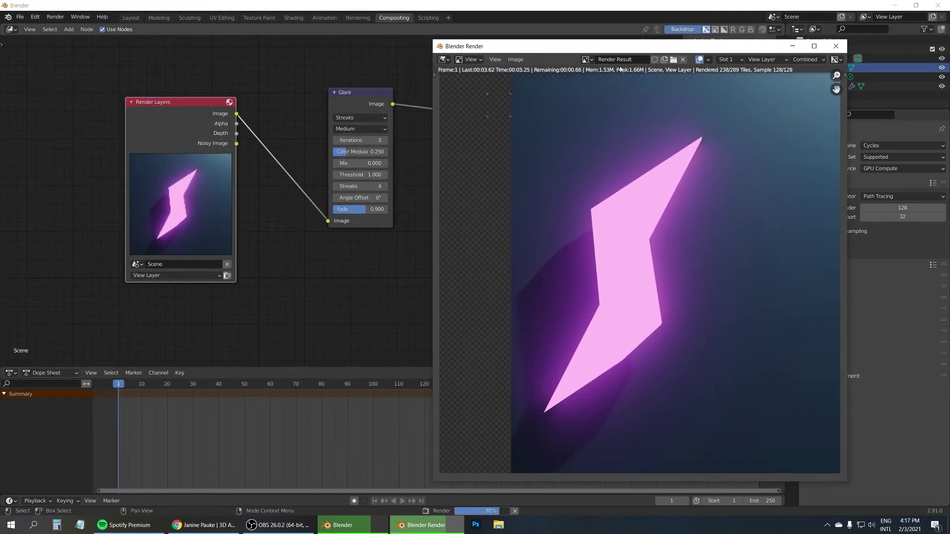
Preview the Glare output through a Viewer node and shrink the backdrop image so it sits clear of the Glare node.
left_click(836, 46)
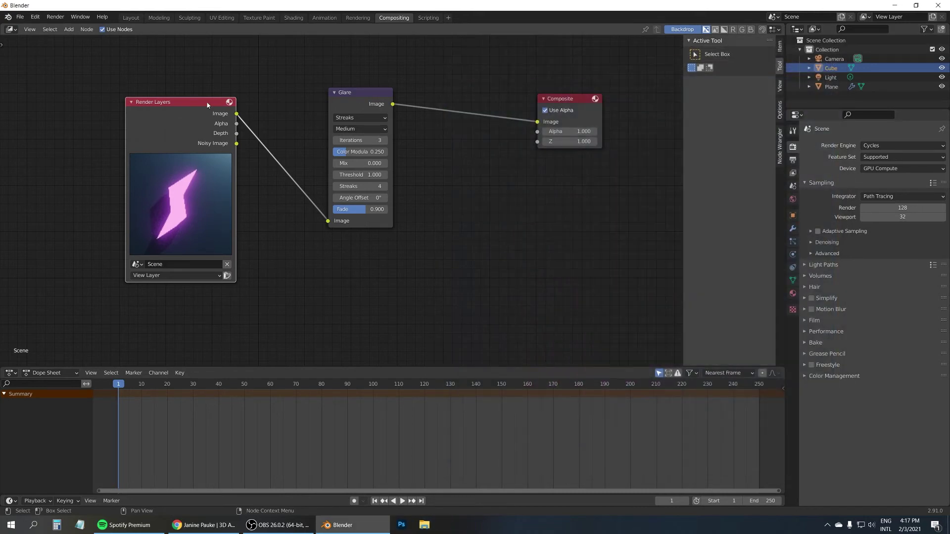
left_click(366, 97, "ctrl+shift")
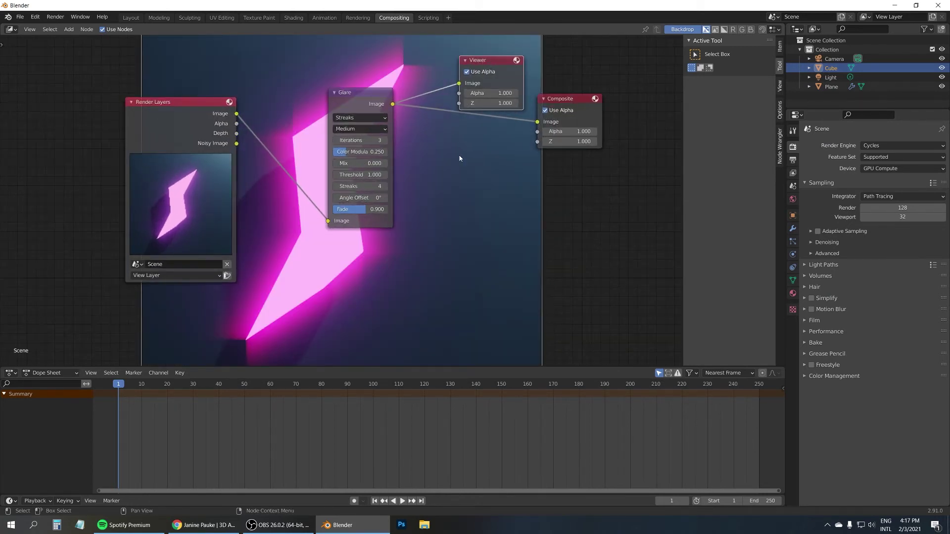
key("alt+v")
middle_click_drag(579, 193, 484, 155, "alt")
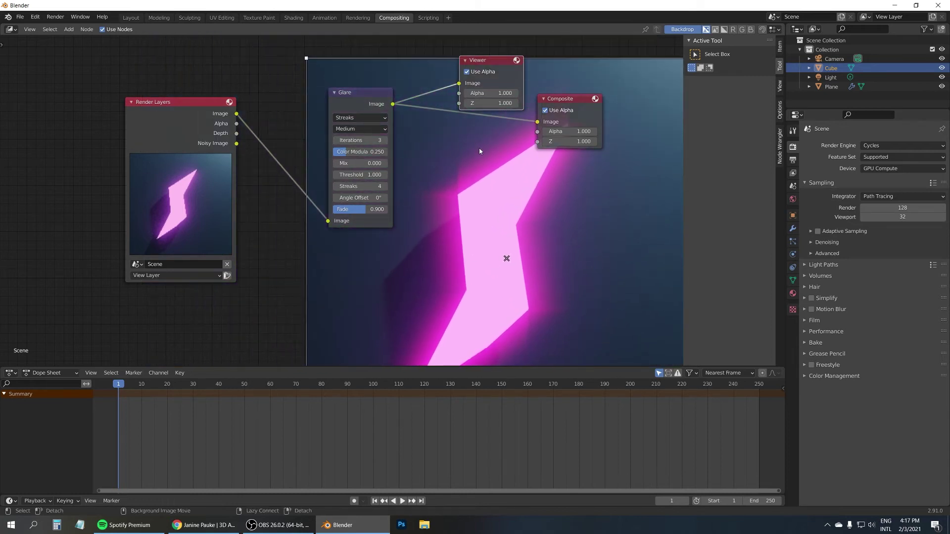
left_click_drag(307, 58, 495, 244)
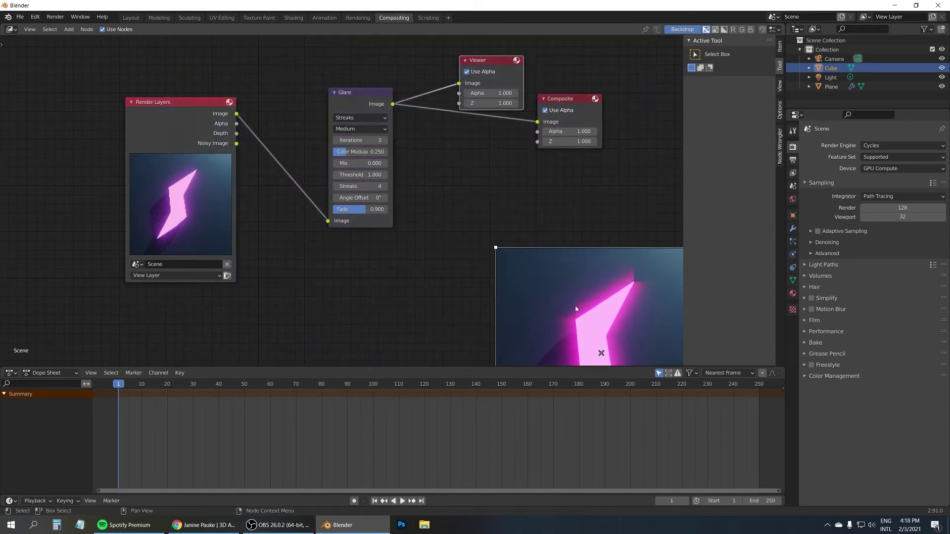
middle_click_drag(572, 302, 511, 196, "alt")
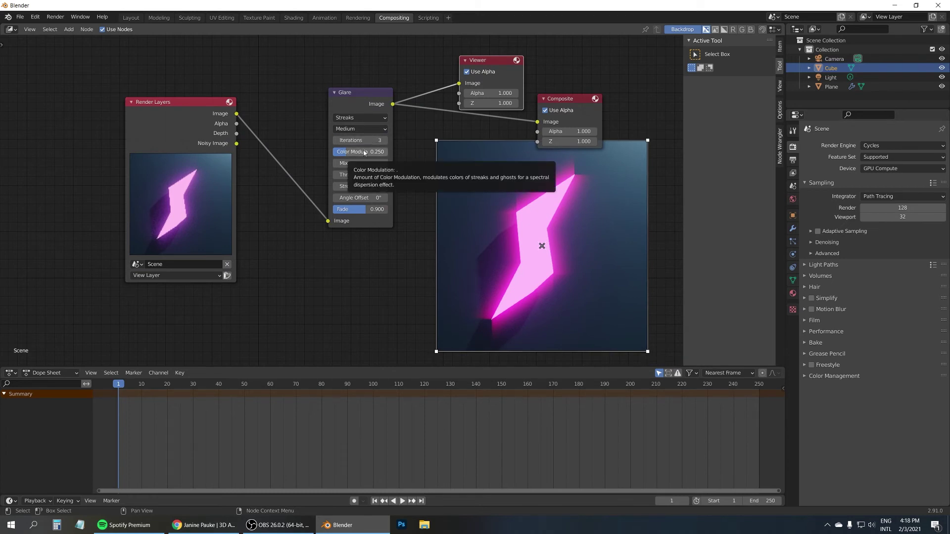
Set the Glare node to Fog Glow with size 9 and High quality.
left_click(363, 119)
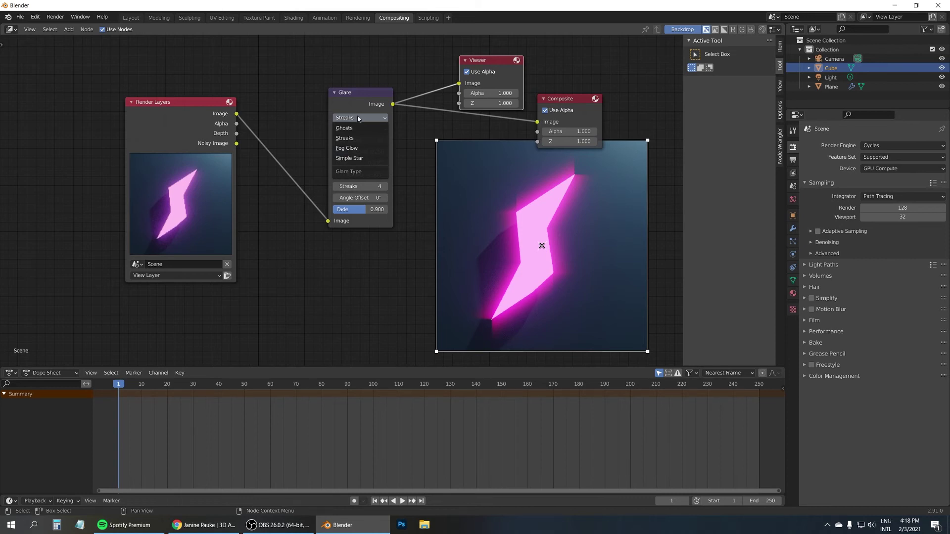
left_click(361, 148)
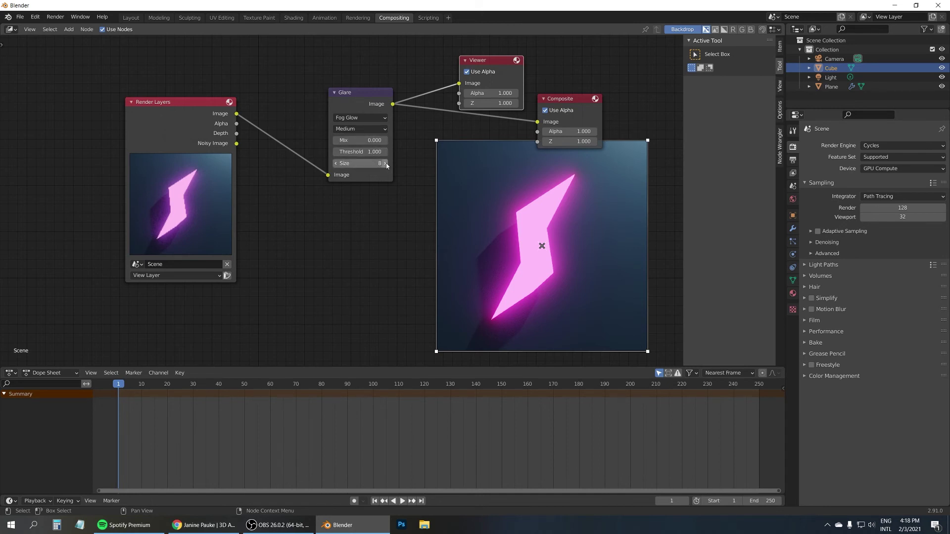
left_click(386, 163)
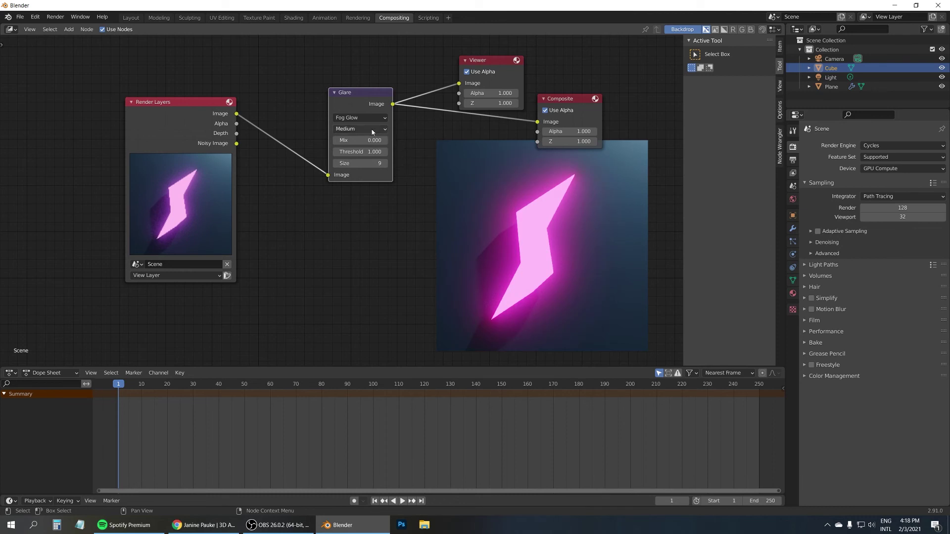
left_click(372, 130)
left_click(366, 158)
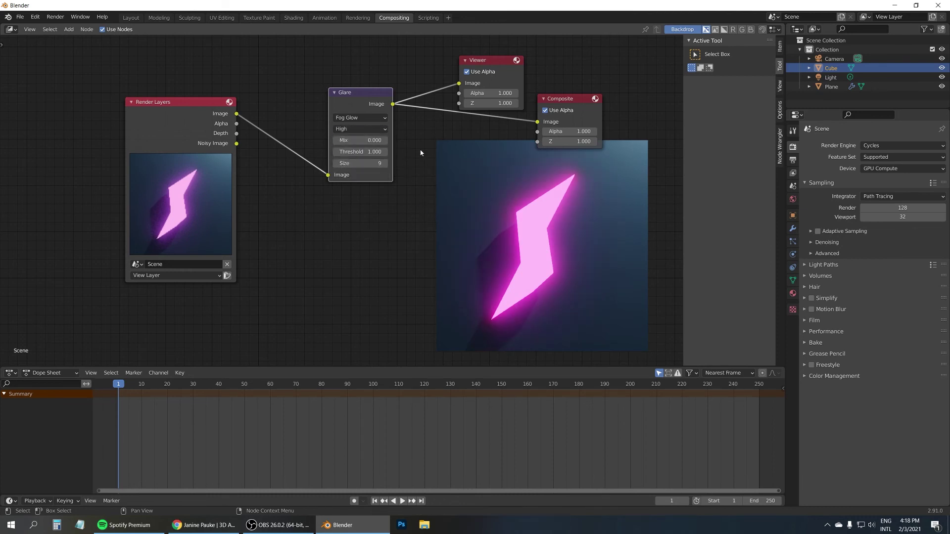
Render the image with the Fog Glow glare and move the render window clear of the Render Layers node.
key("F12")
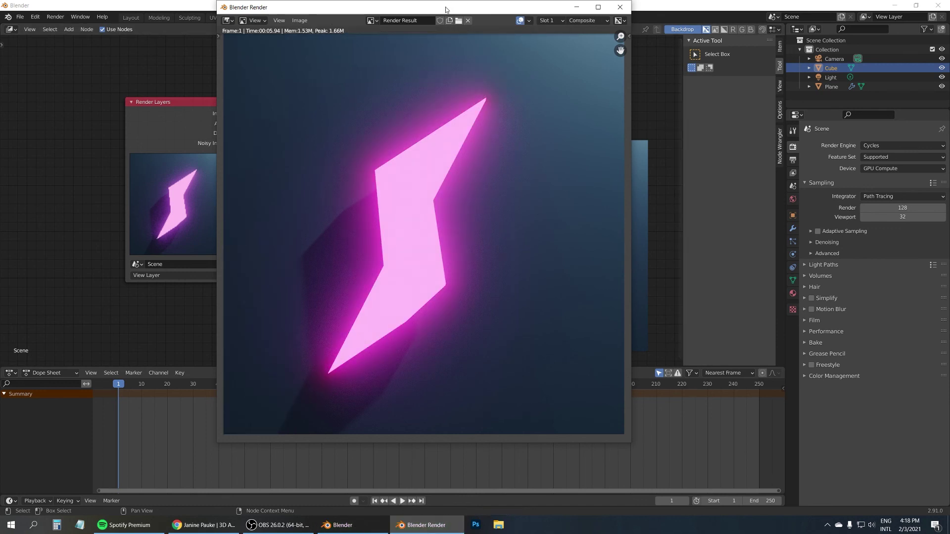
left_click_drag(443, 8, 589, 41)
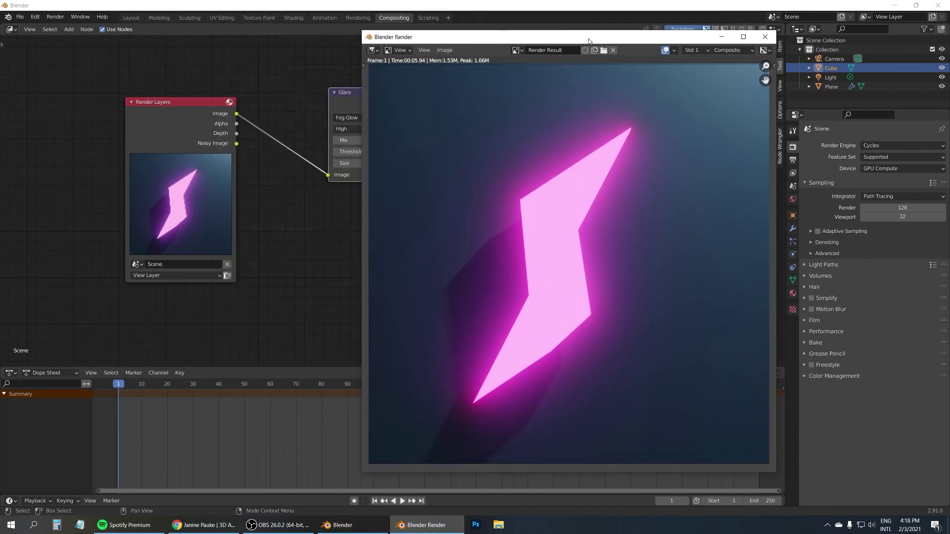